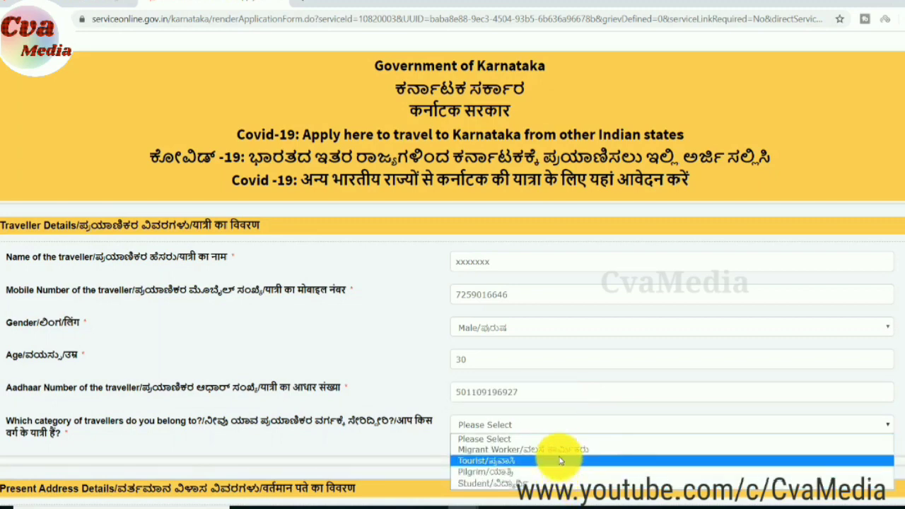
# - Set the traveller category to Migrant Worker and enter address lines 'kanyakumari' and 'tamilnadu'
pyautogui.click(554, 454)
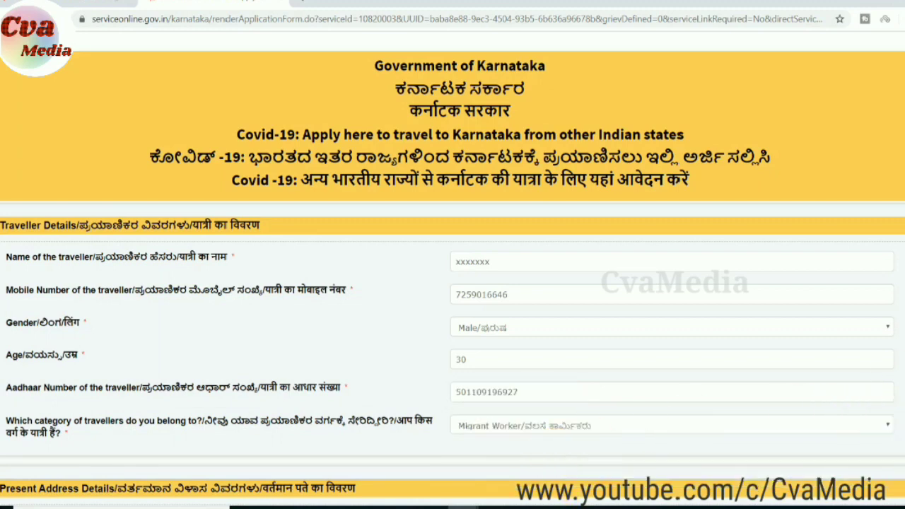
pyautogui.scroll(-3, 452, 269)
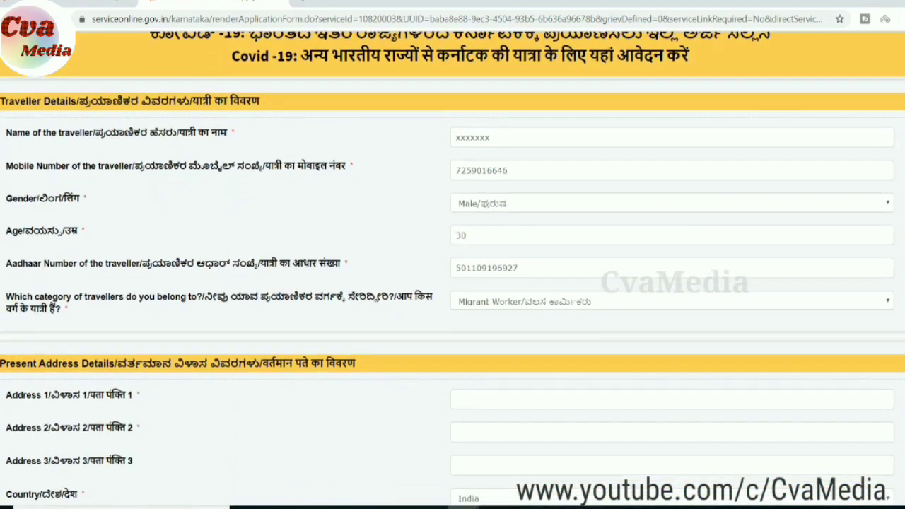
pyautogui.scroll(-2, 452, 269)
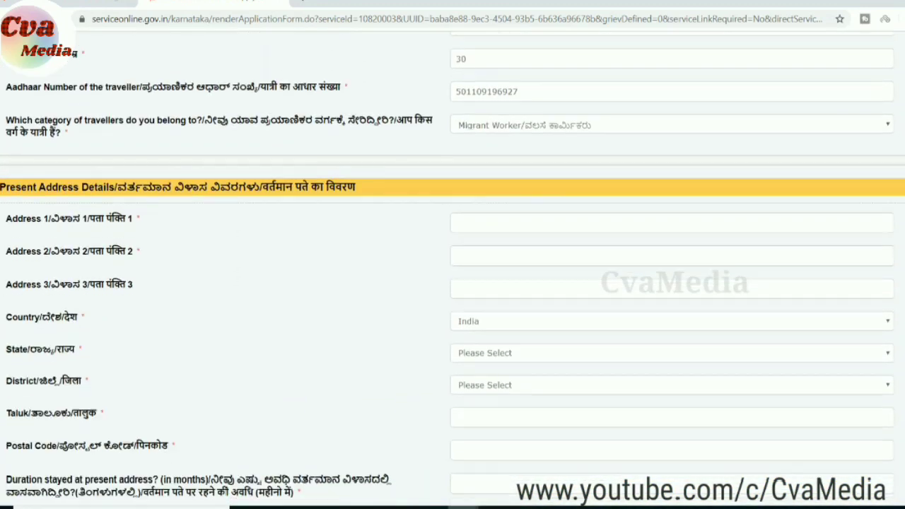
pyautogui.click(496, 224)
pyautogui.write('kanyakumari')
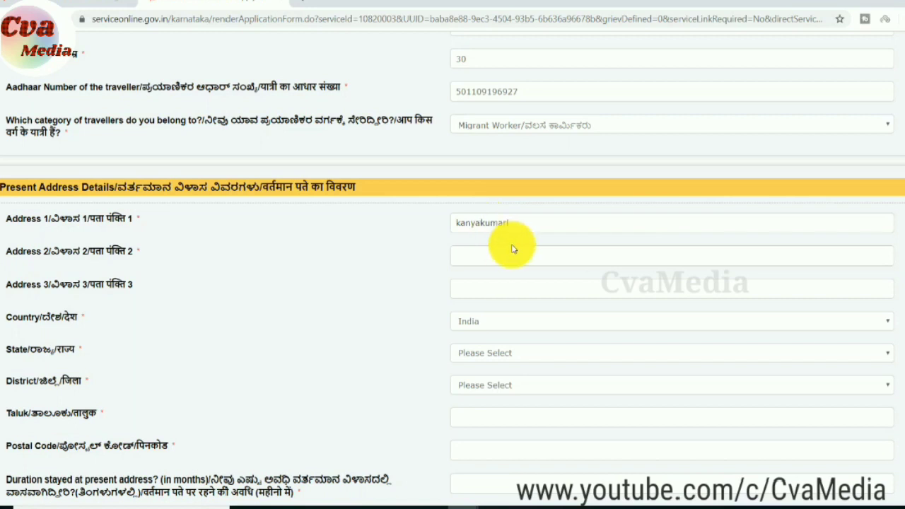
pyautogui.click(517, 251)
pyautogui.write('tamil')
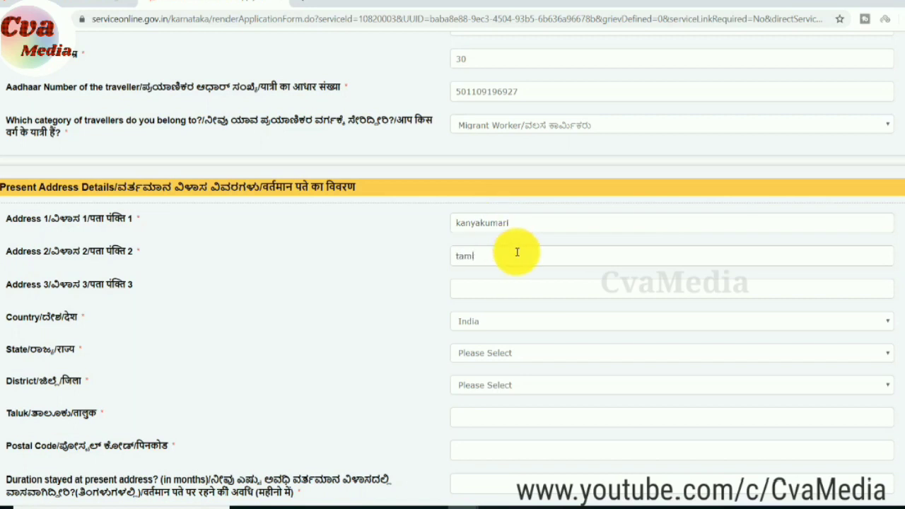
pyautogui.write('nadu')
# - Choose TAMIL NADU as the state and KANNIYAKUMARI as the district
pyautogui.click(503, 357)
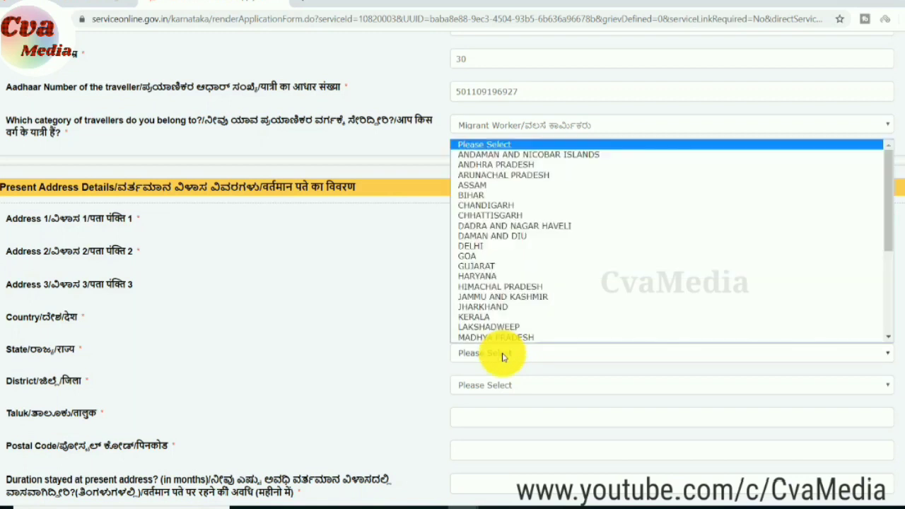
pyautogui.scroll(-1, 516, 313)
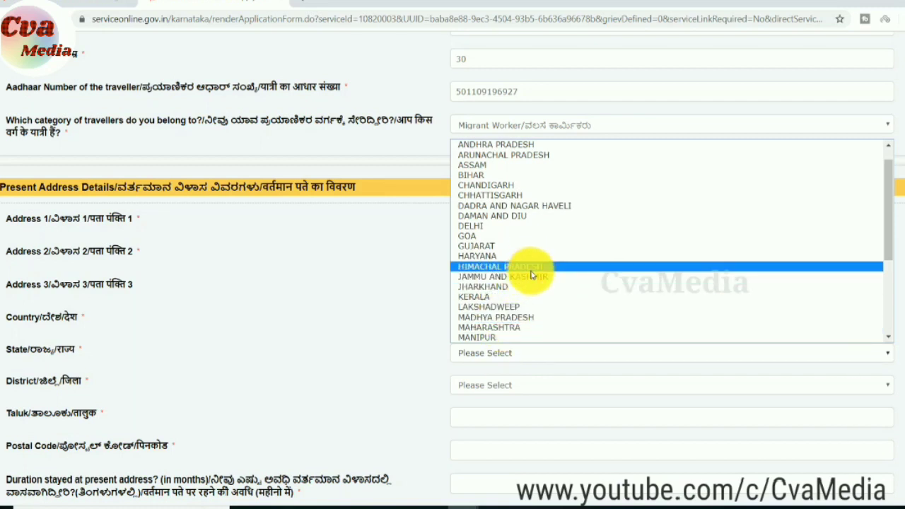
pyautogui.click(239, 311)
pyautogui.click(504, 356)
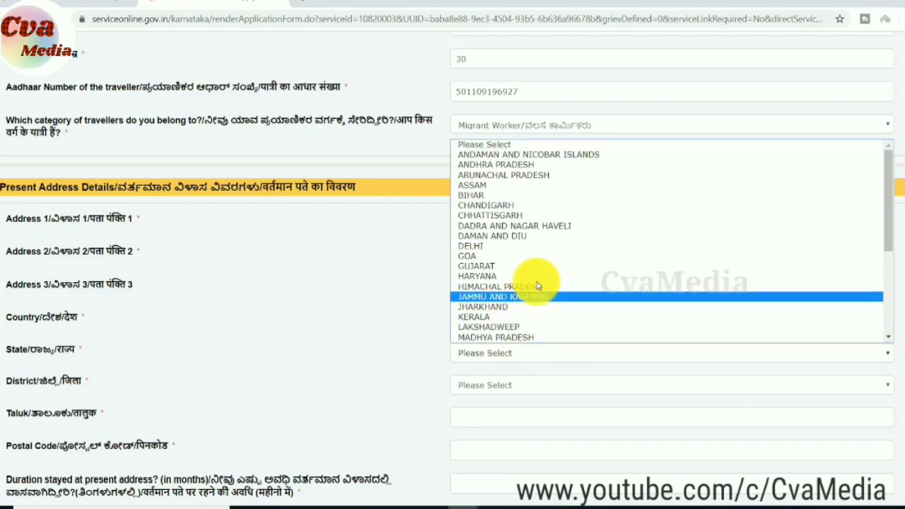
pyautogui.press('t')
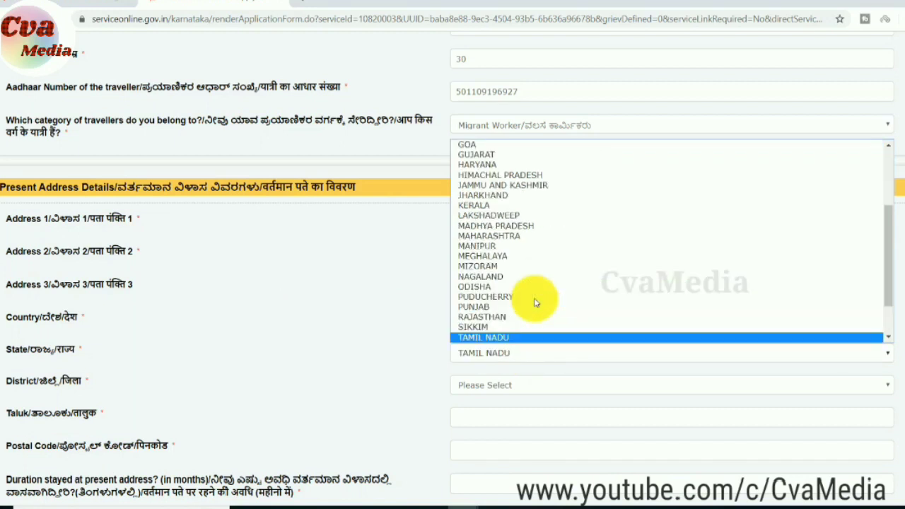
pyautogui.click(515, 338)
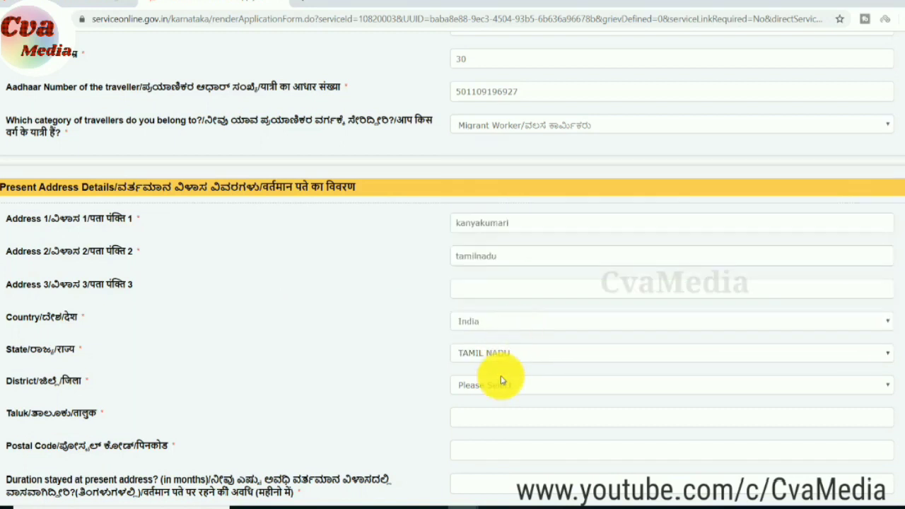
pyautogui.click(513, 385)
pyautogui.scroll(-1, 521, 346)
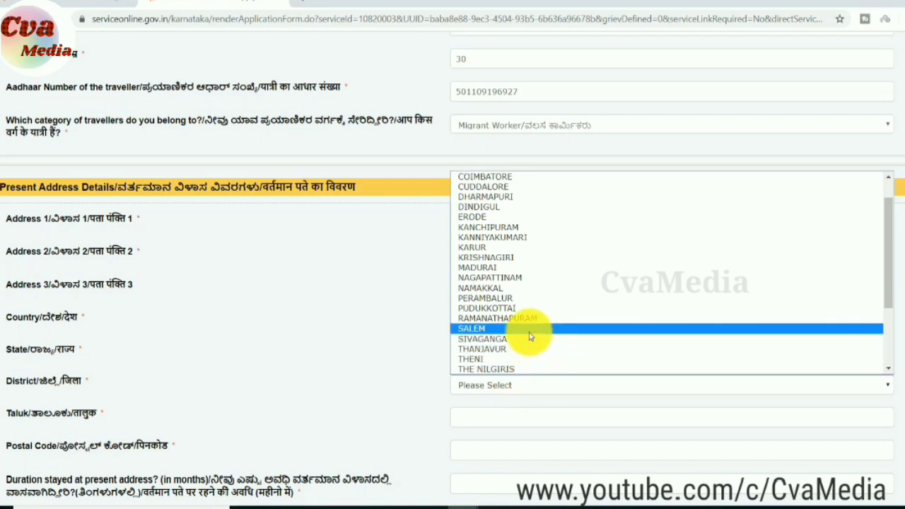
pyautogui.press('k')
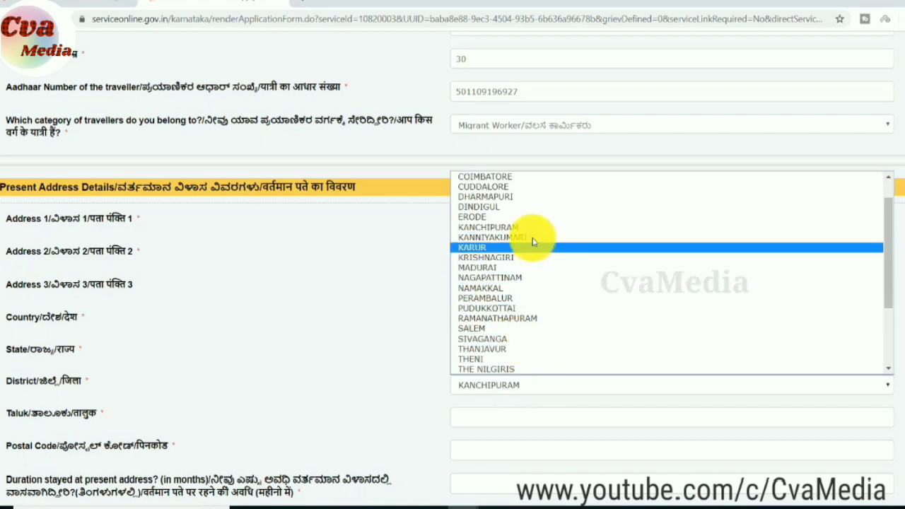
pyautogui.click(531, 237)
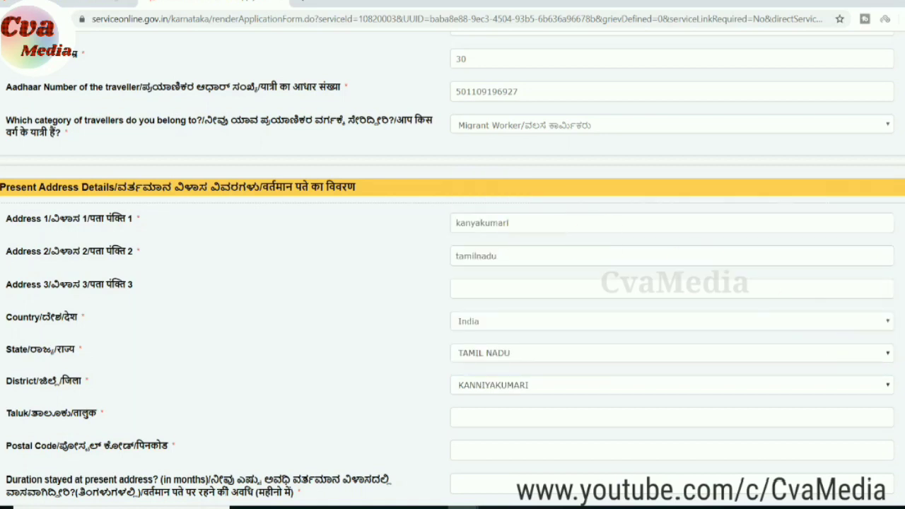
# - Enter taluk 'kalpadi', postal code 629202 and a stay duration of 02 months
pyautogui.scroll(-3, 895, 233)
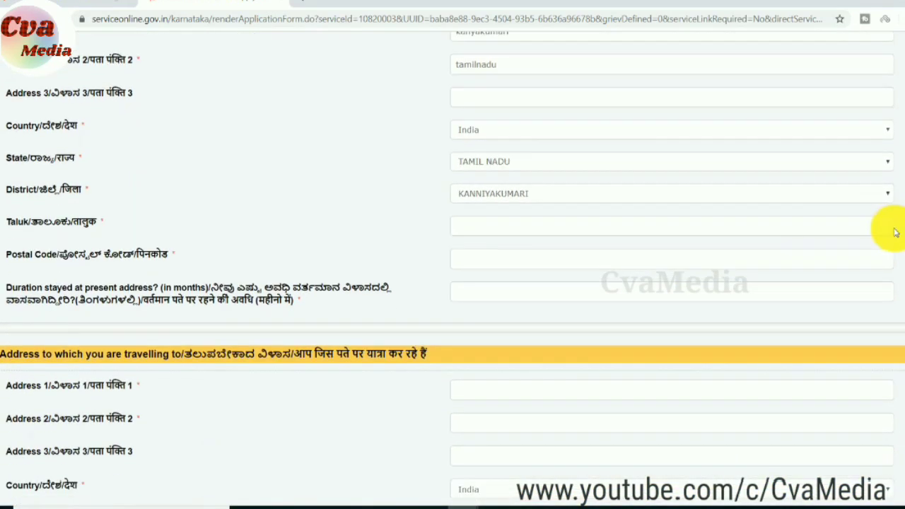
pyautogui.write('kalpadi')
pyautogui.click(494, 260)
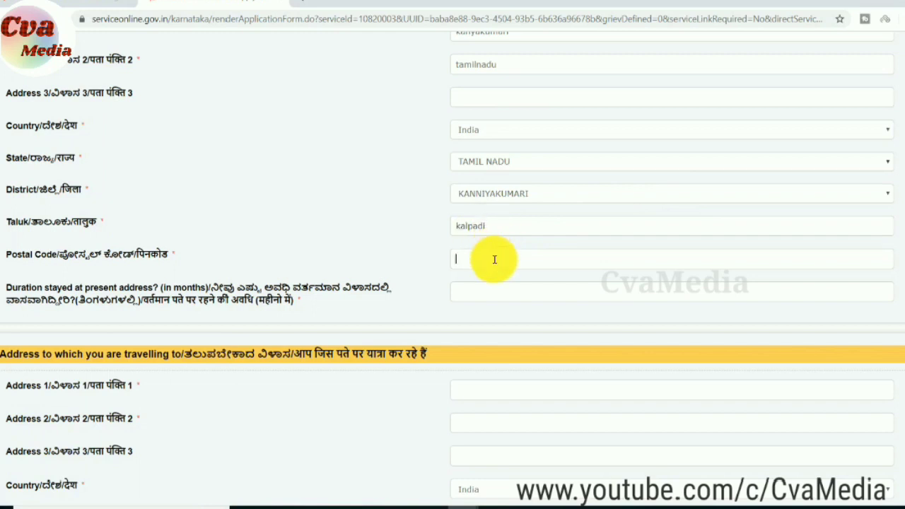
pyautogui.write('629202')
pyautogui.click(487, 287)
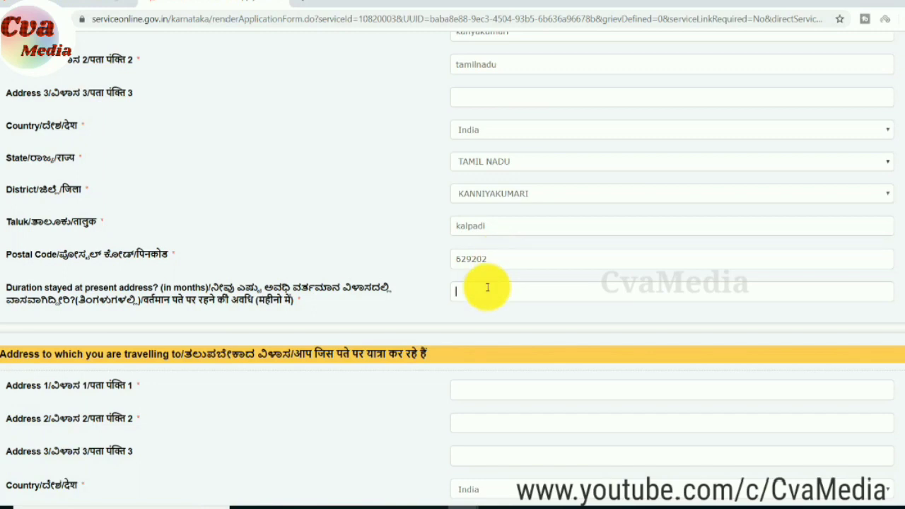
pyautogui.write('02')
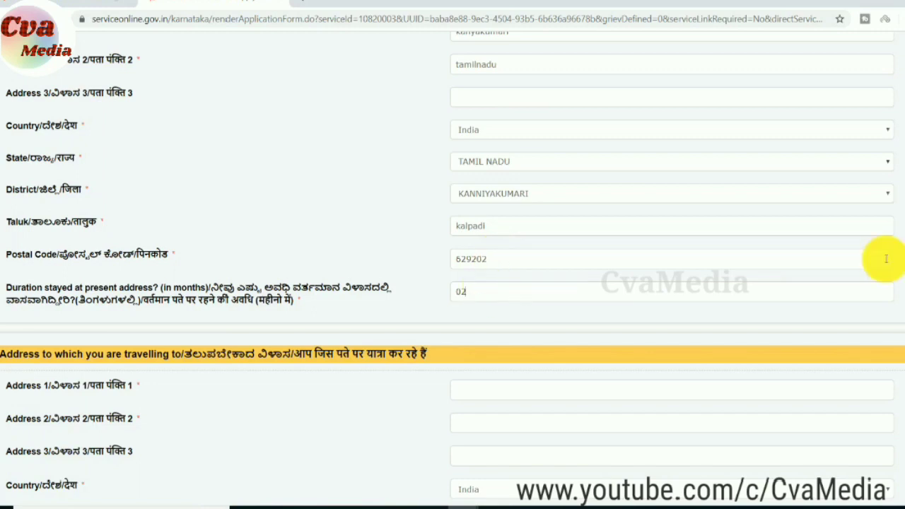
pyautogui.scroll(-3, 487, 287)
pyautogui.scroll(1, 471, 210)
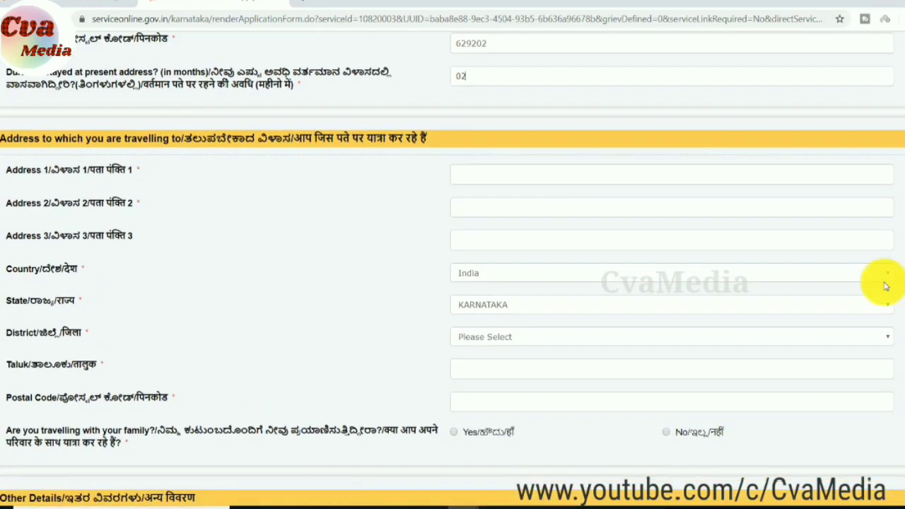
# - Enter destination address lines 'wtlfield' and 'bangalore' and set the district to BENGALURU RURAL
pyautogui.click(466, 182)
pyautogui.write('wtl')
pyautogui.write('field')
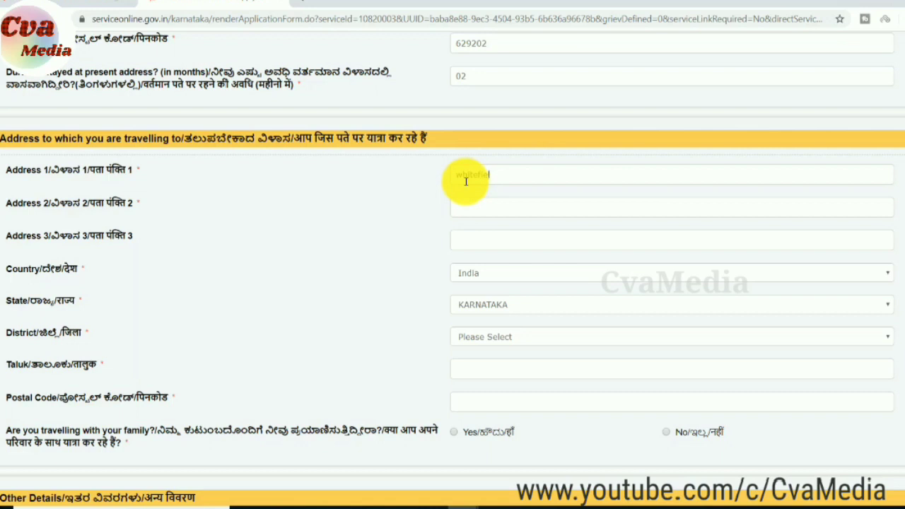
pyautogui.click(473, 205)
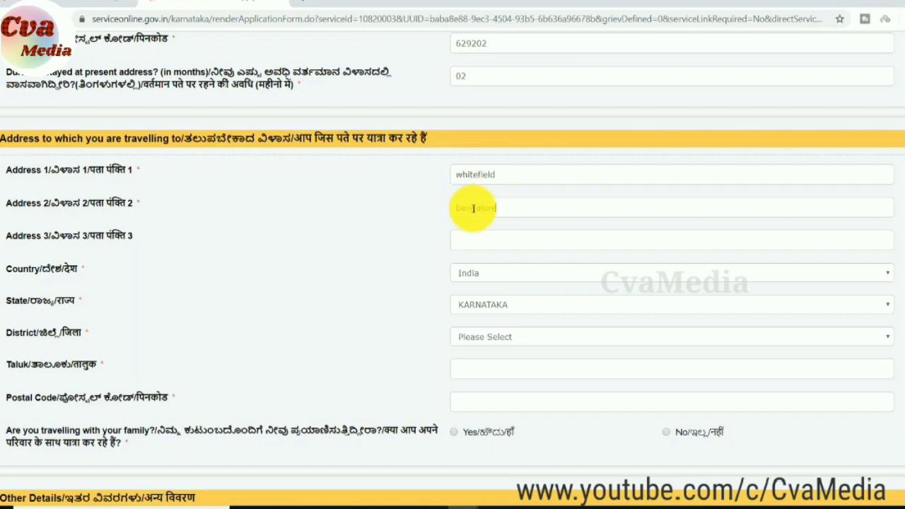
pyautogui.write('bangalore')
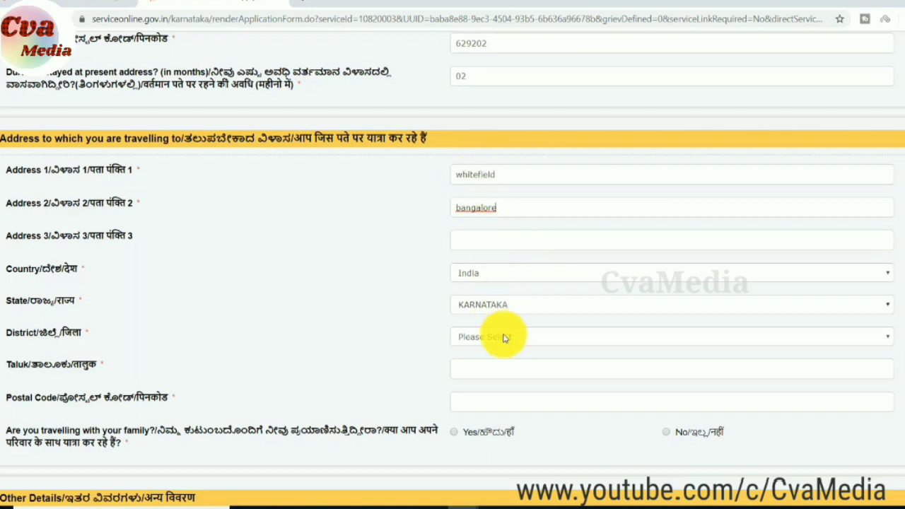
pyautogui.click(504, 338)
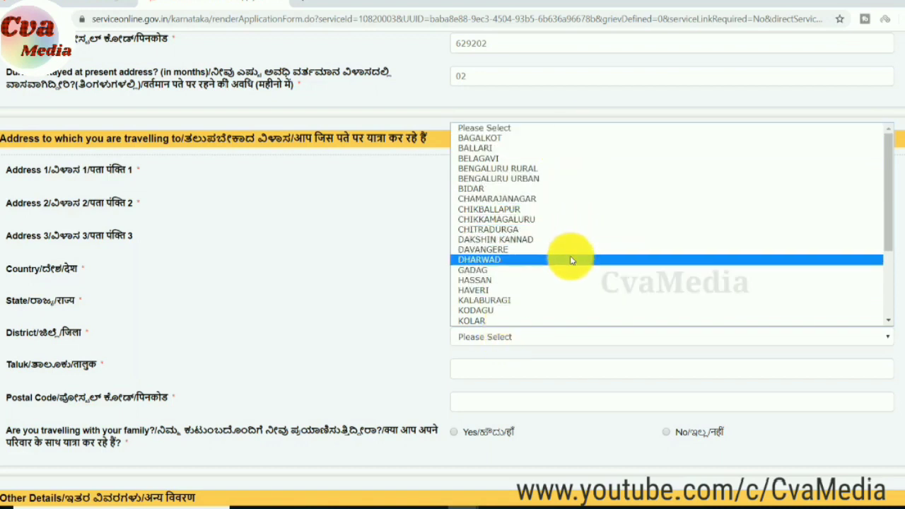
pyautogui.click(560, 170)
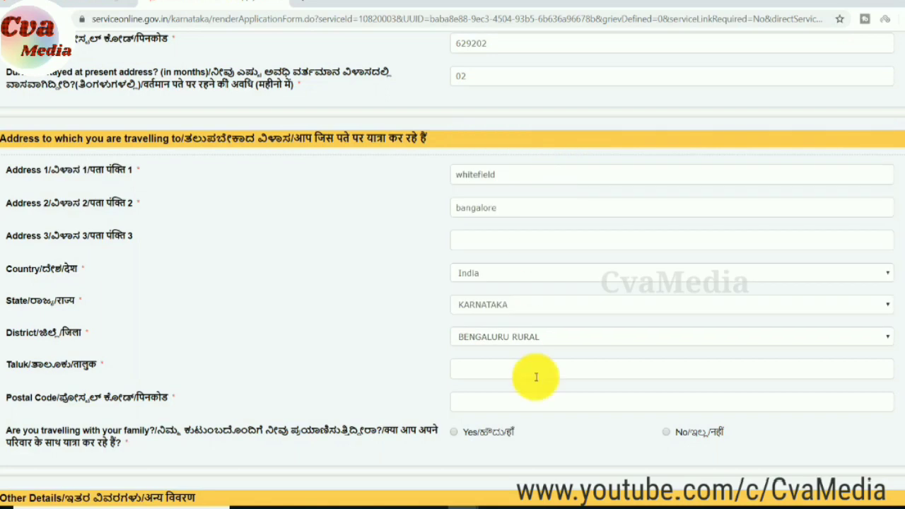
# - Set the destination taluk to Hosakote and enter postal code 560048
pyautogui.click(481, 372)
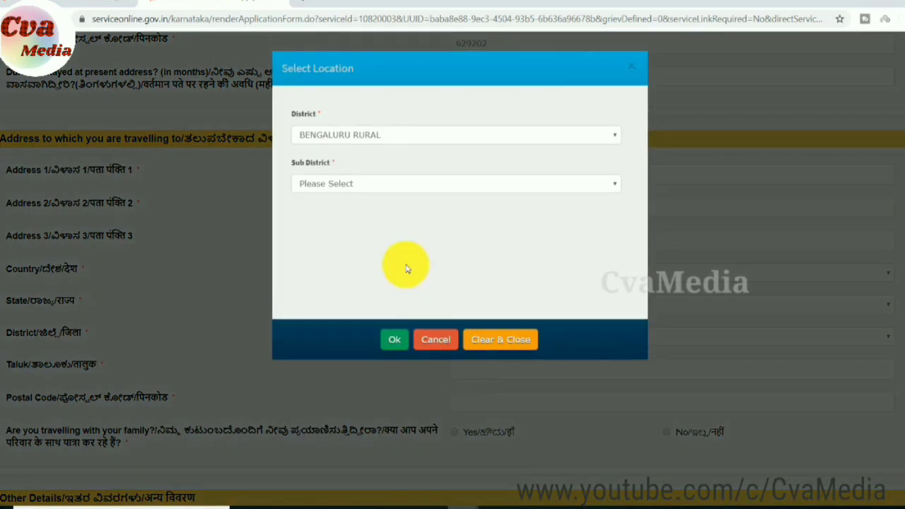
pyautogui.click(487, 185)
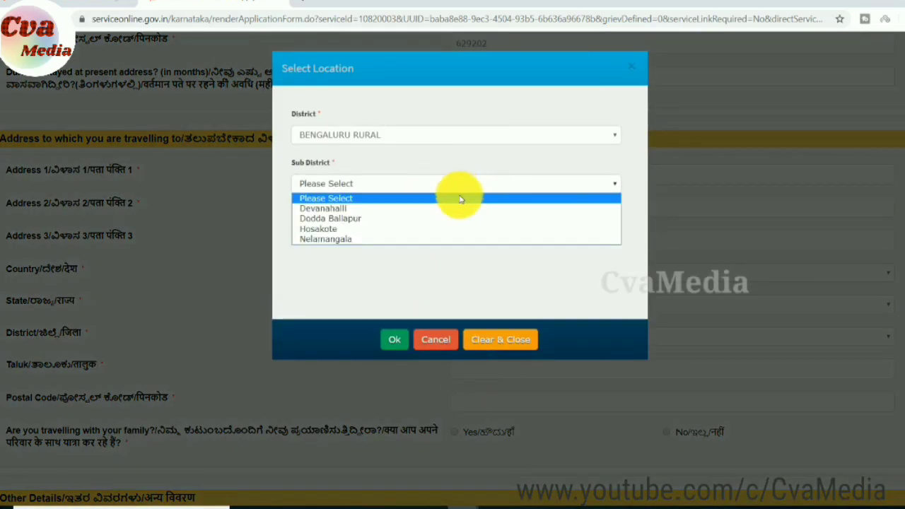
pyautogui.click(423, 230)
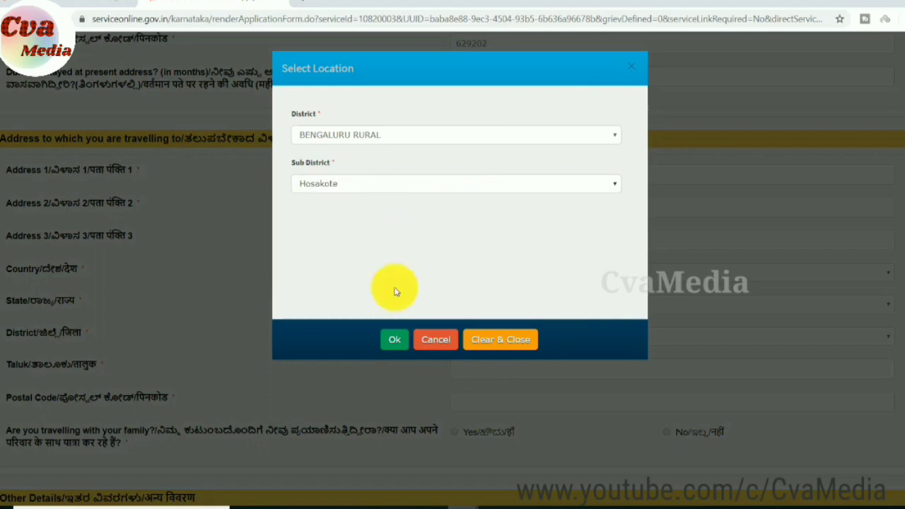
pyautogui.click(393, 341)
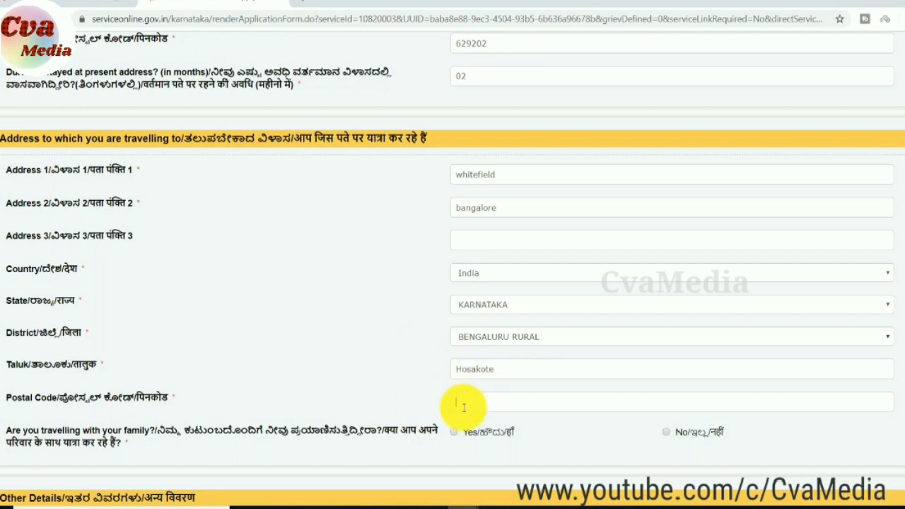
pyautogui.write('560048')
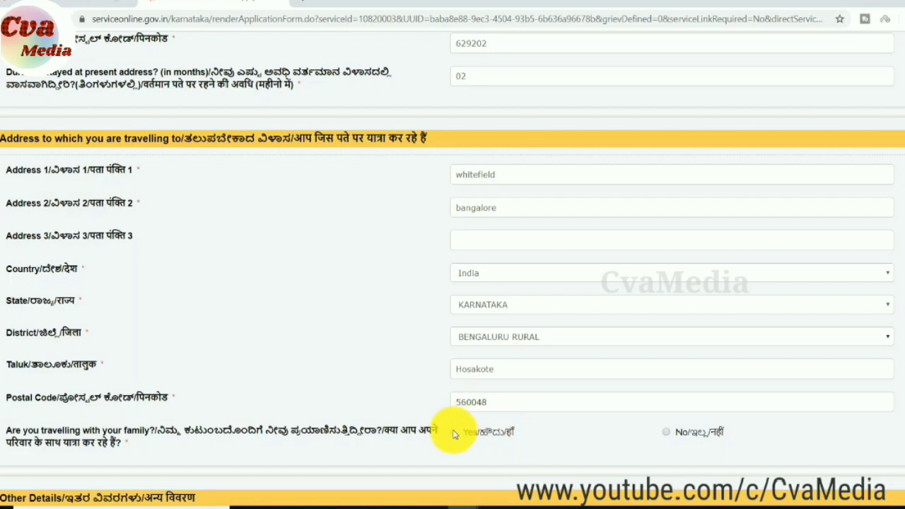
pyautogui.scroll(-3, 452, 268)
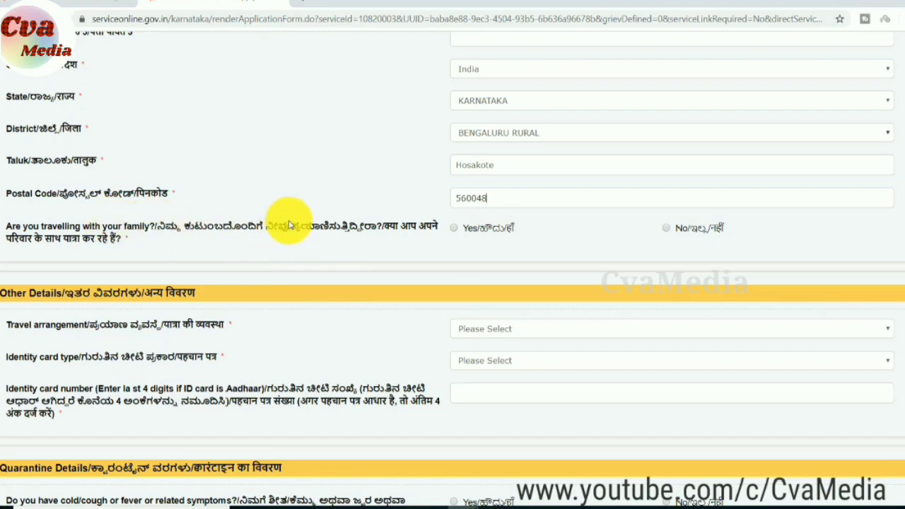
# - Answer Yes to travelling with family and add the first member as Wife, aged 25
pyautogui.click(454, 228)
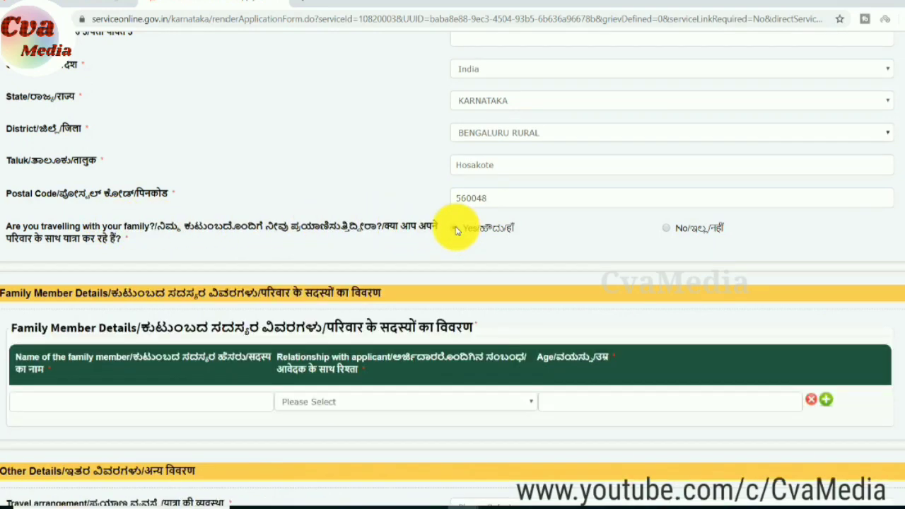
pyautogui.scroll(-3, 453, 255)
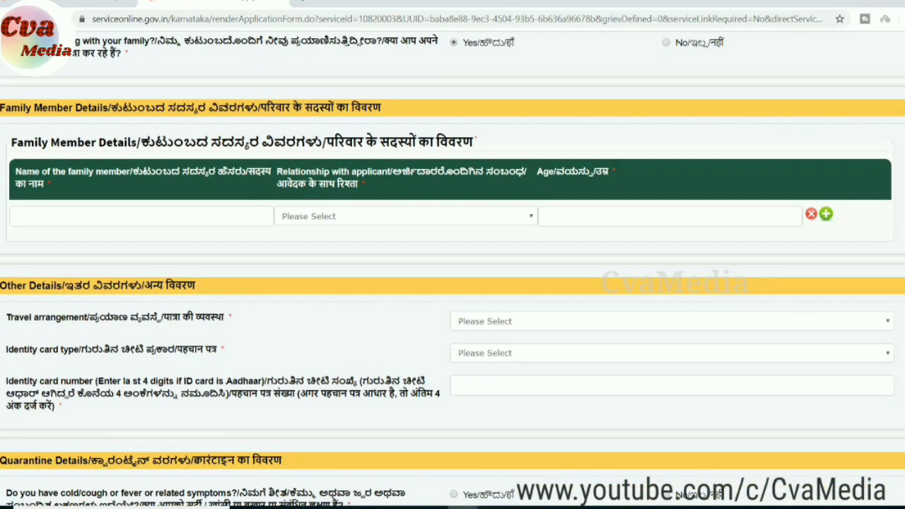
pyautogui.click(55, 223)
pyautogui.write('xxxxxx1')
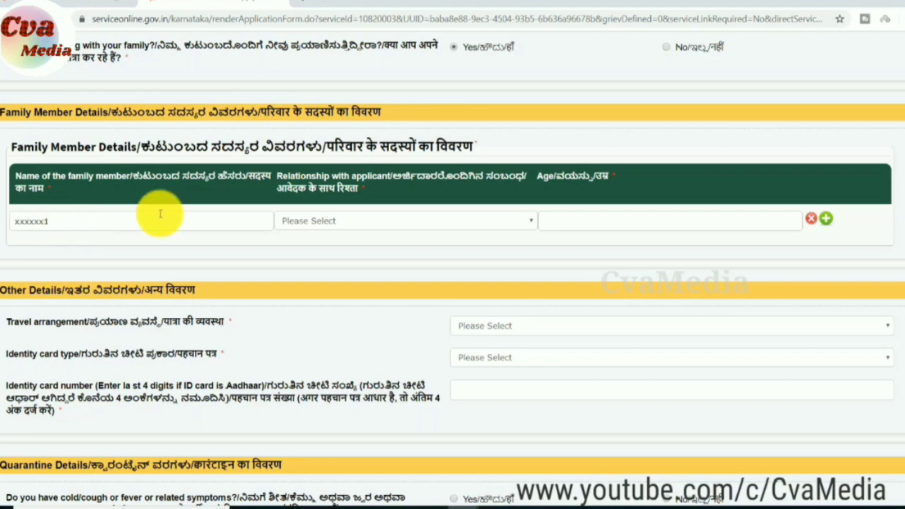
pyautogui.click(300, 220)
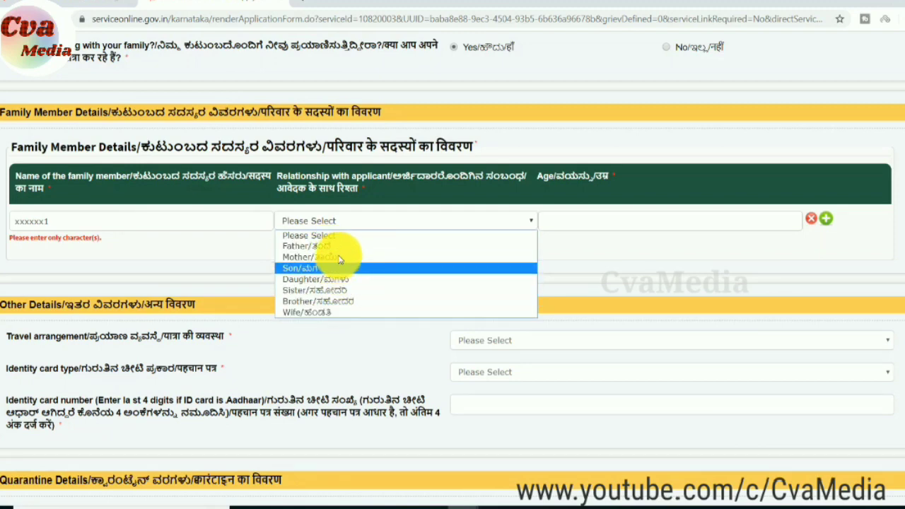
pyautogui.click(308, 315)
pyautogui.click(592, 222)
pyautogui.write('25')
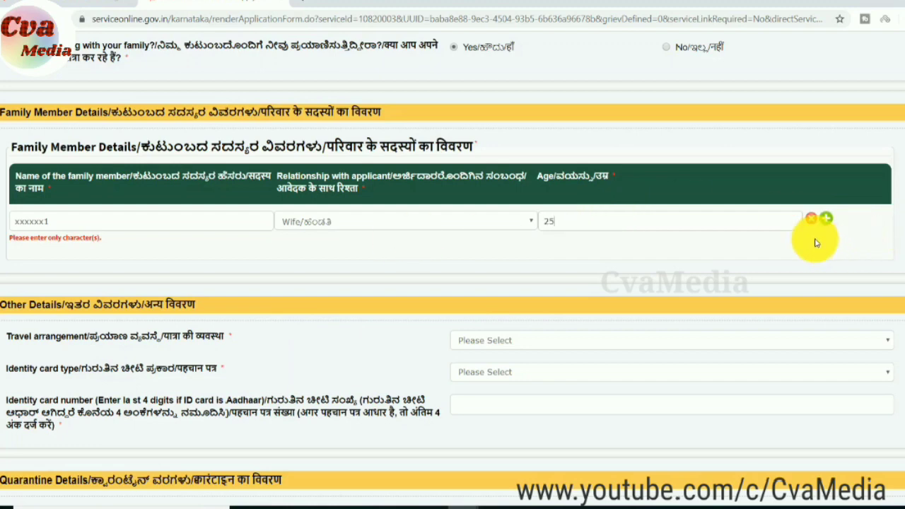
# - Add a second family member row with relationship Son, aged 3
pyautogui.click(827, 220)
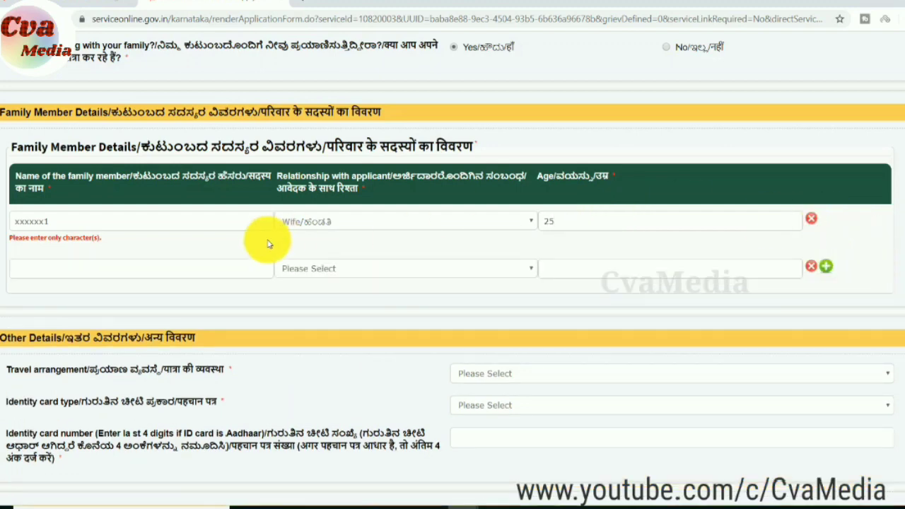
pyautogui.click(147, 266)
pyautogui.write('xxxxxx2')
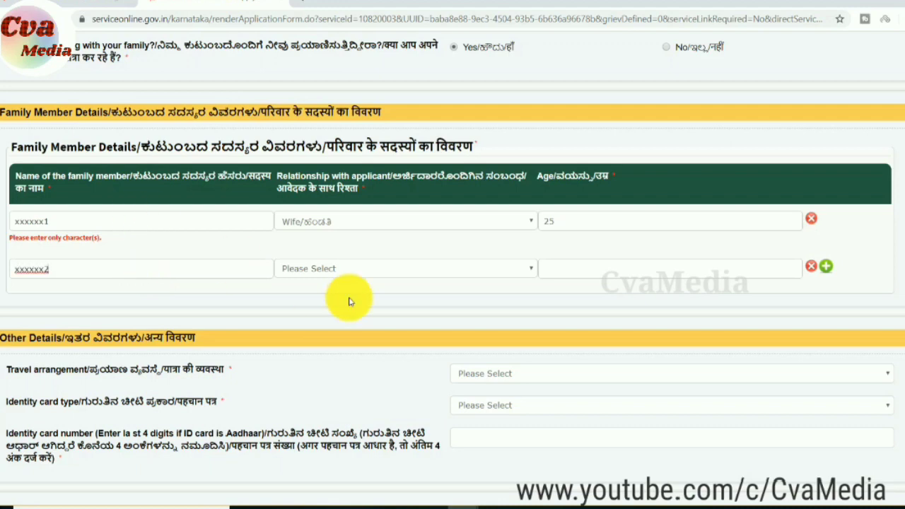
pyautogui.click(338, 267)
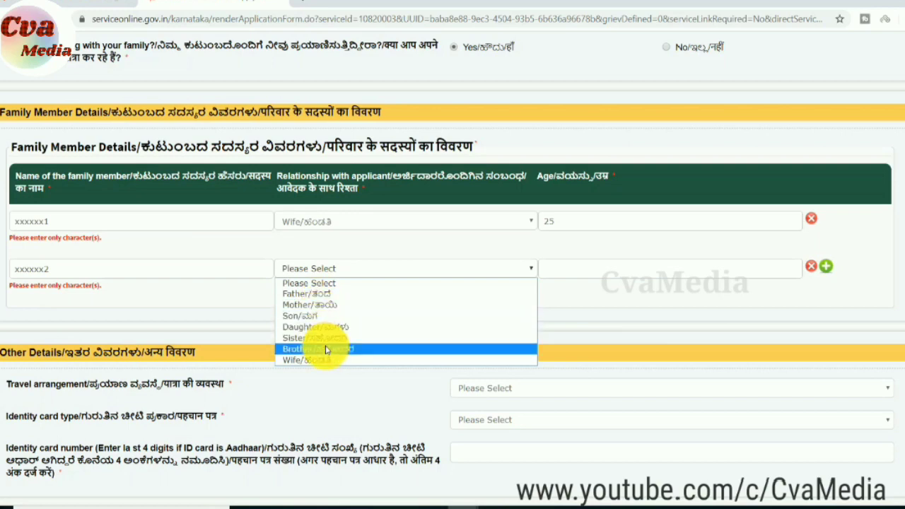
pyautogui.click(318, 320)
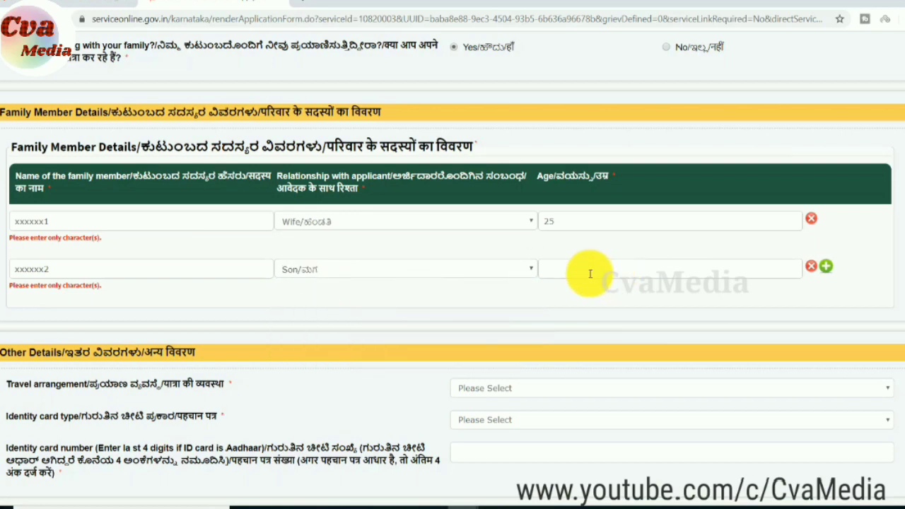
pyautogui.click(589, 274)
pyautogui.write('3')
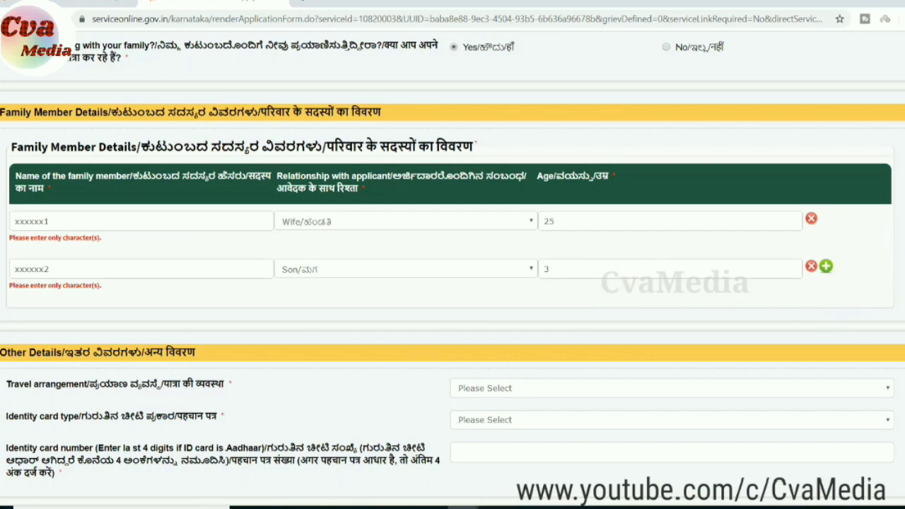
# - Set the travel arrangement to Own arrangement and enter the vehicle number
pyautogui.scroll(-3, 452, 268)
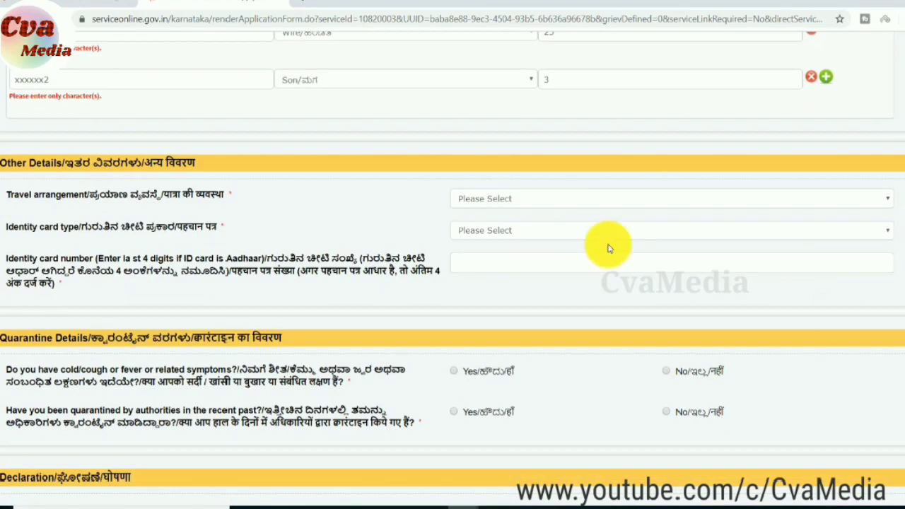
pyautogui.click(521, 203)
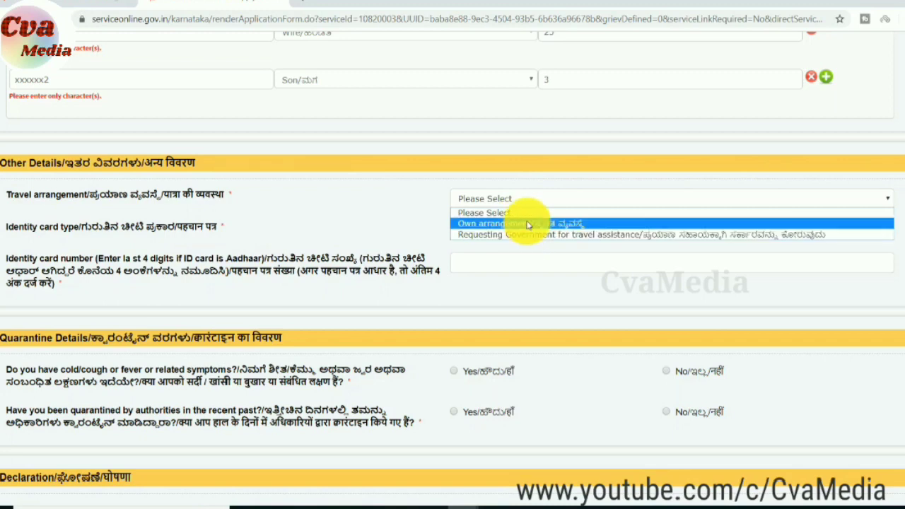
pyautogui.click(527, 224)
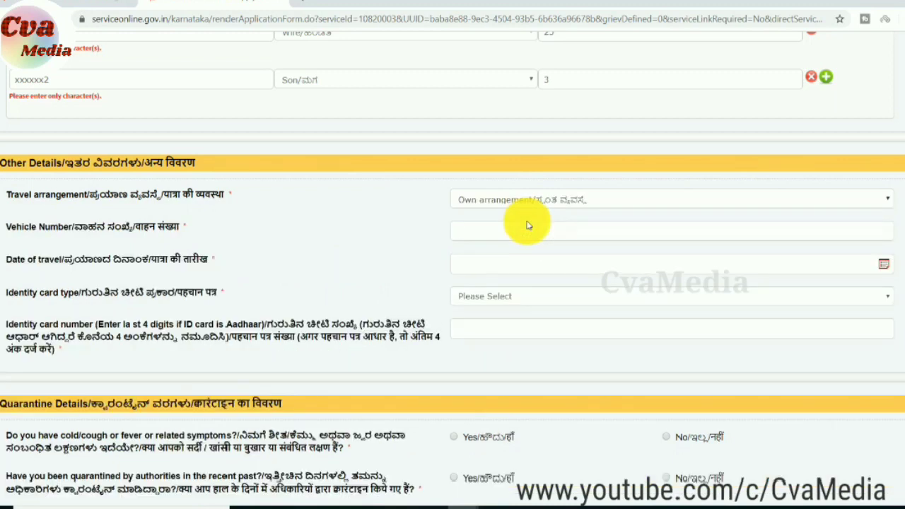
pyautogui.click(483, 235)
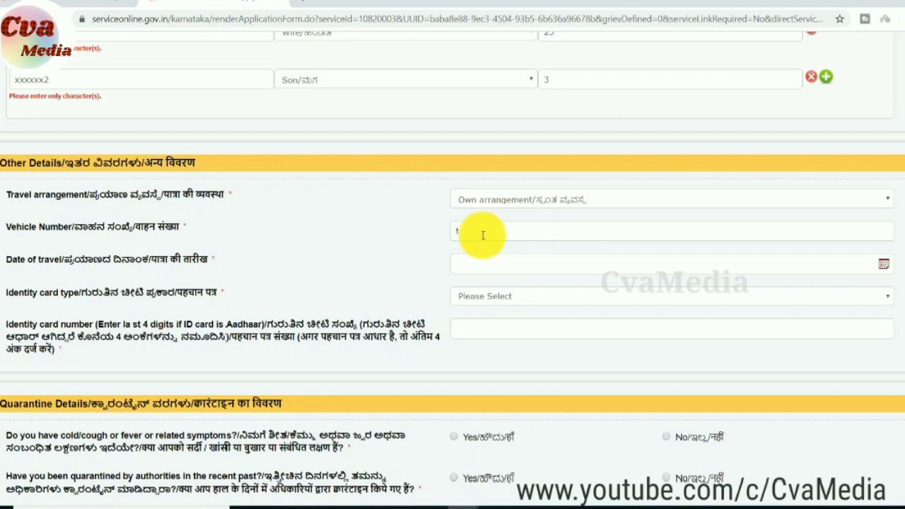
# - Set the travel date to 16/05/2020 using the calendar
pyautogui.click(488, 270)
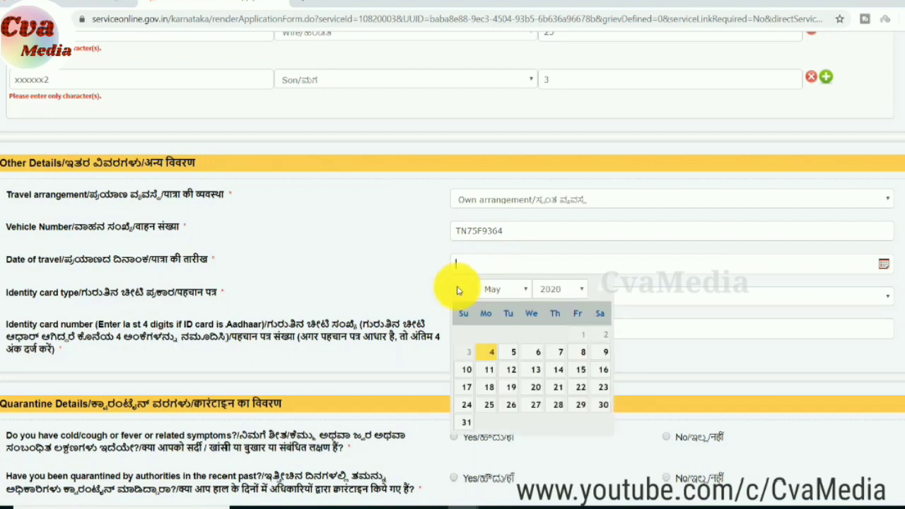
pyautogui.click(603, 372)
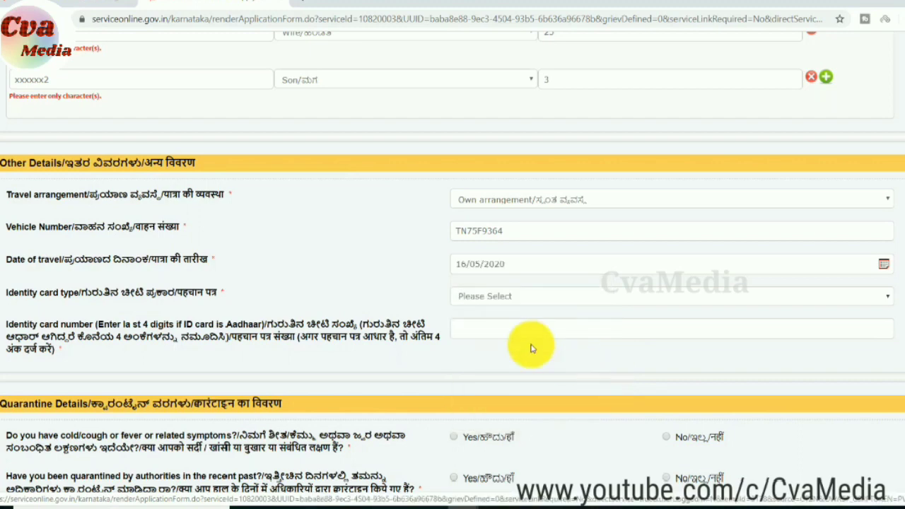
pyautogui.click(519, 290)
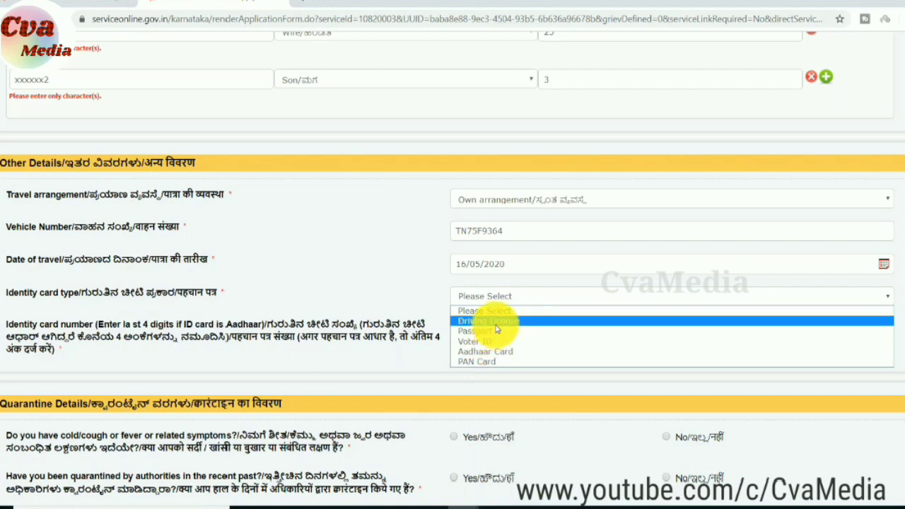
# - Switch the identity card type from Driving License to Aadhaar Card and dismiss the Aadhaar-digits alert
pyautogui.click(496, 325)
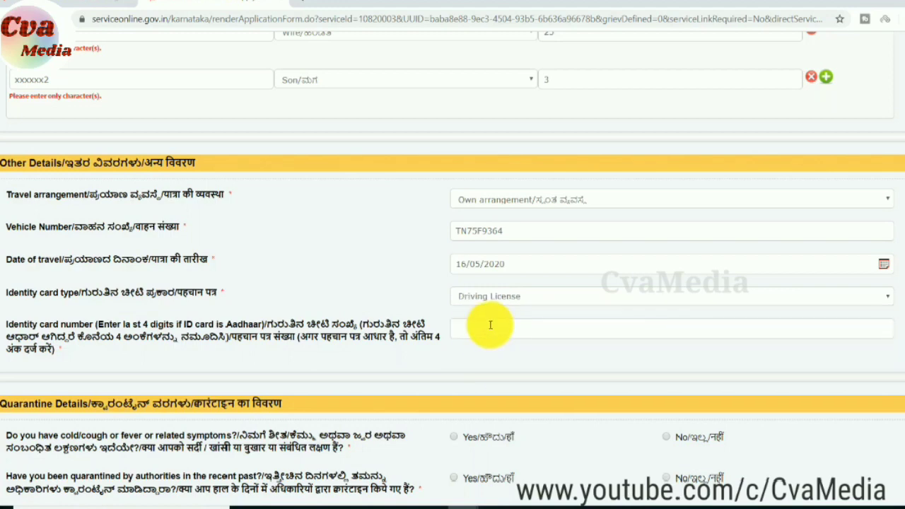
pyautogui.click(525, 298)
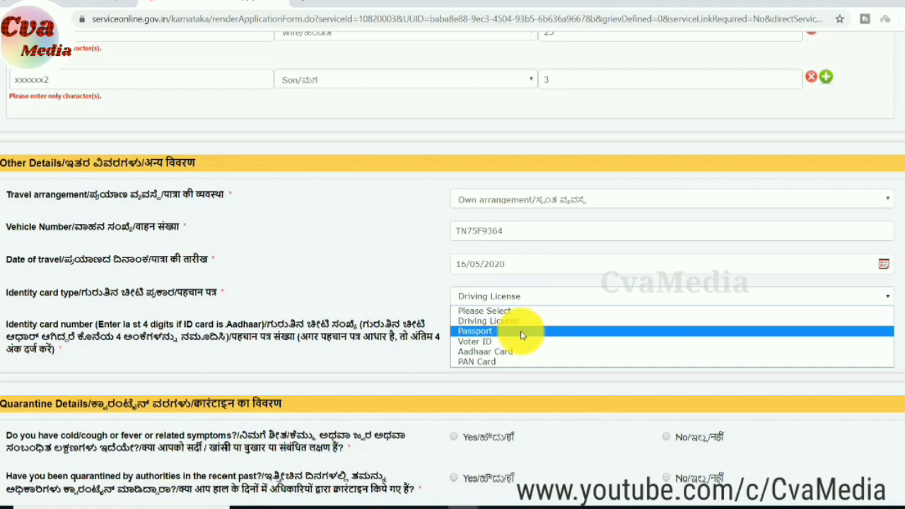
pyautogui.click(507, 352)
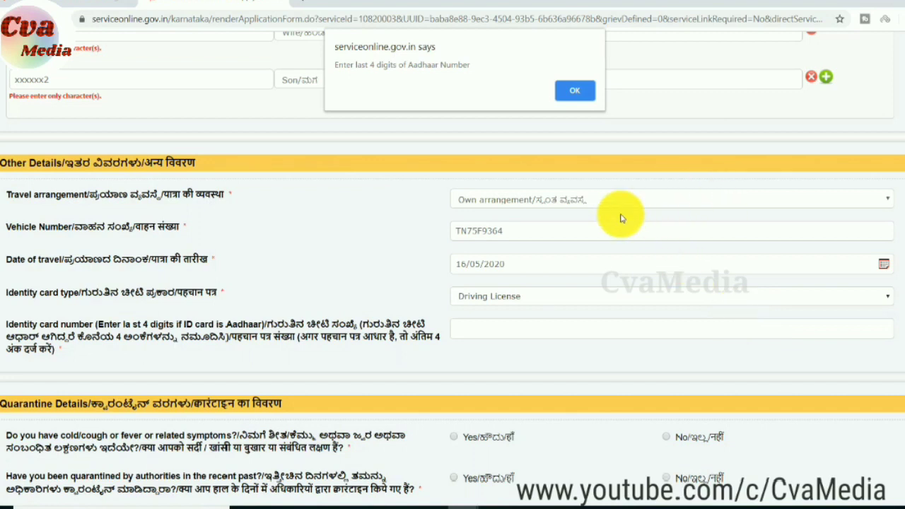
pyautogui.click(580, 91)
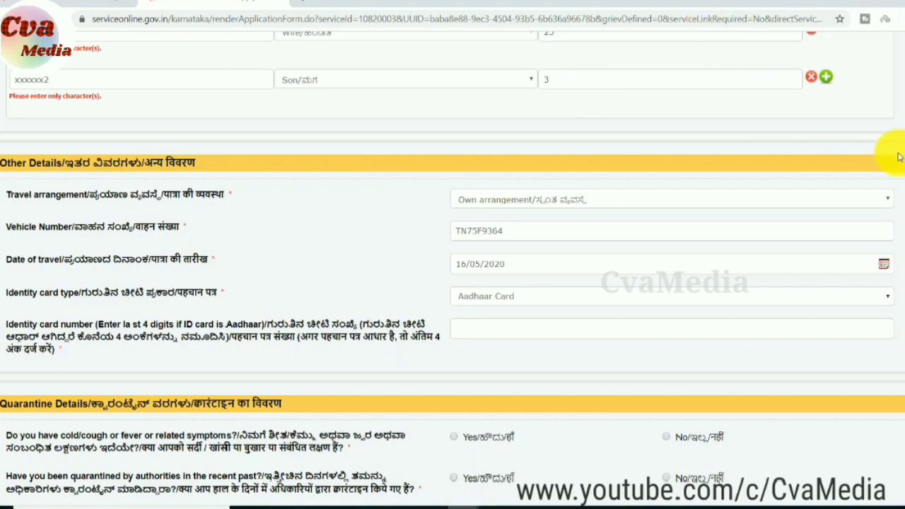
pyautogui.scroll(2, 453, 269)
pyautogui.scroll(-3, 453, 269)
pyautogui.scroll(1, 452, 268)
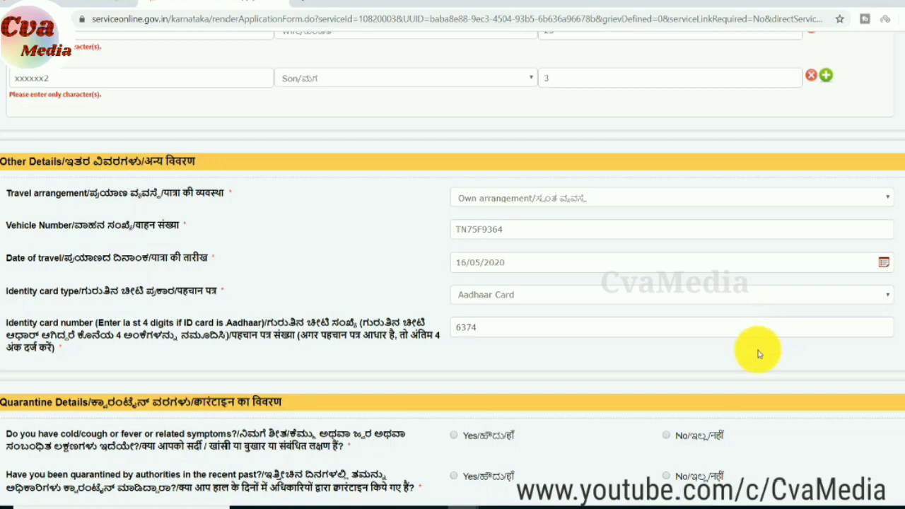
pyautogui.scroll(-3, 452, 283)
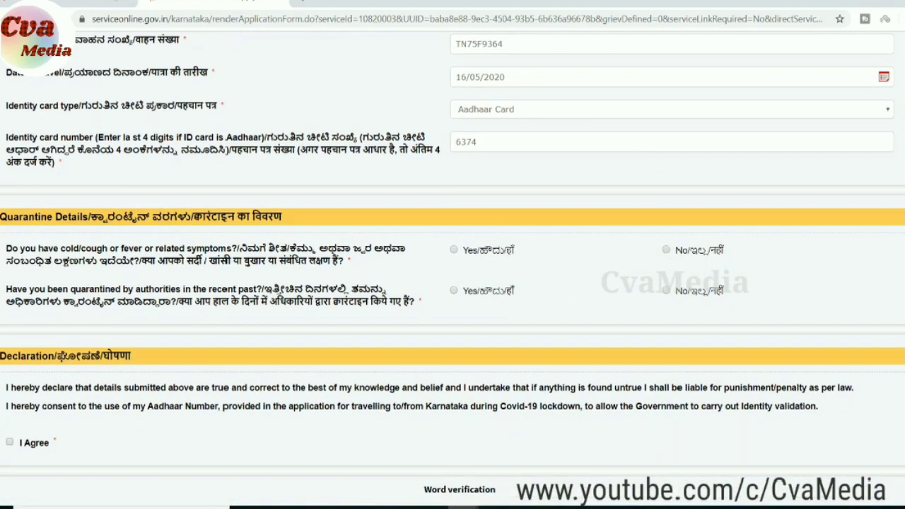
# - Answer No to the fever and recent quarantine questions and accept the declaration
pyautogui.scroll(-2, 452, 283)
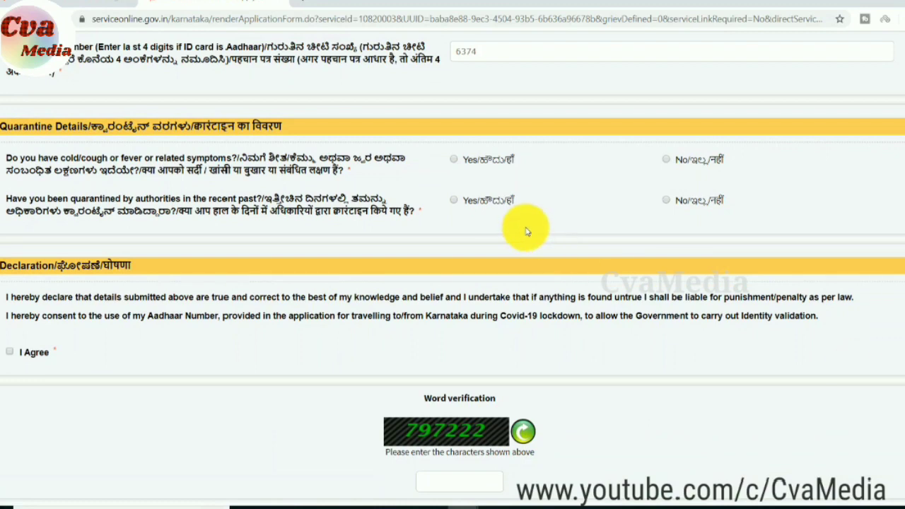
pyautogui.click(666, 163)
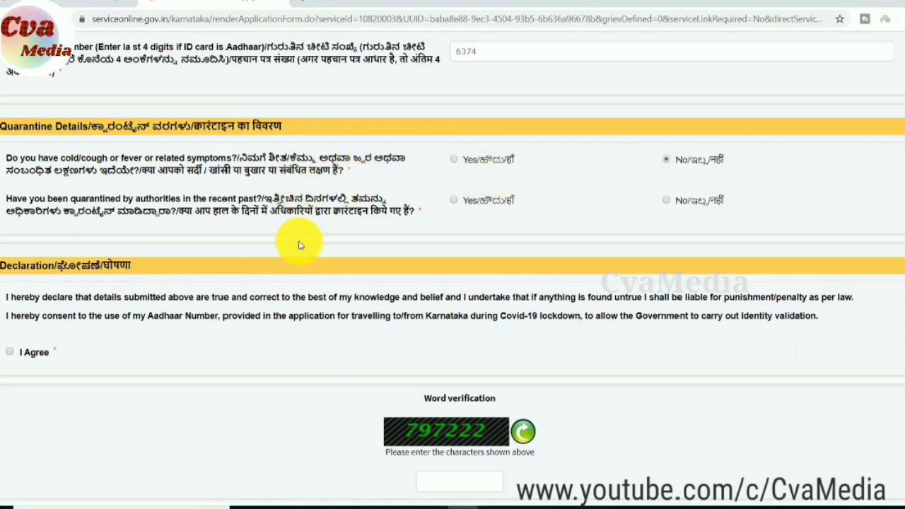
pyautogui.click(666, 203)
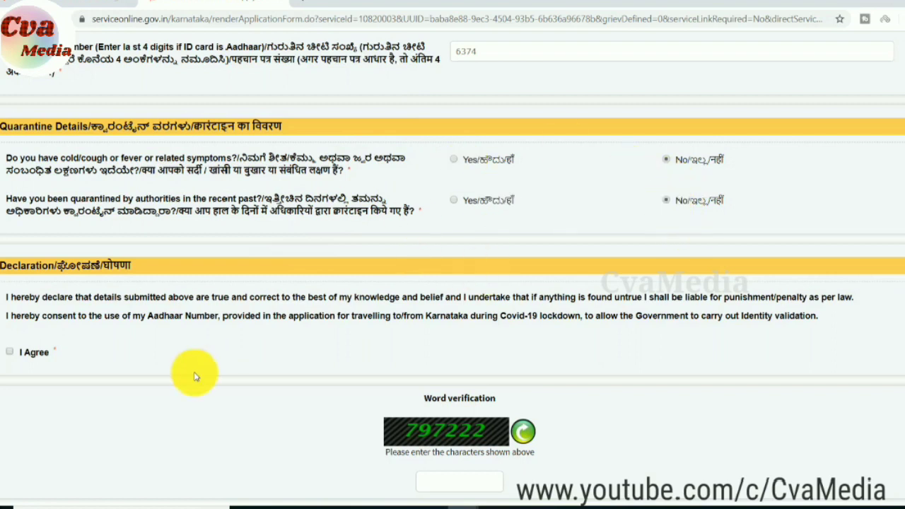
pyautogui.click(10, 352)
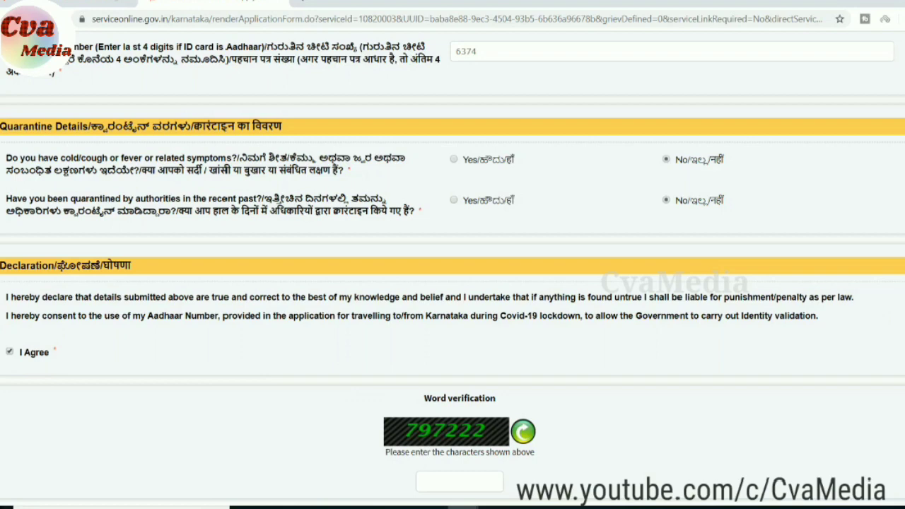
# - Enter the word verification characters and submit the application
pyautogui.scroll(-1, 452, 283)
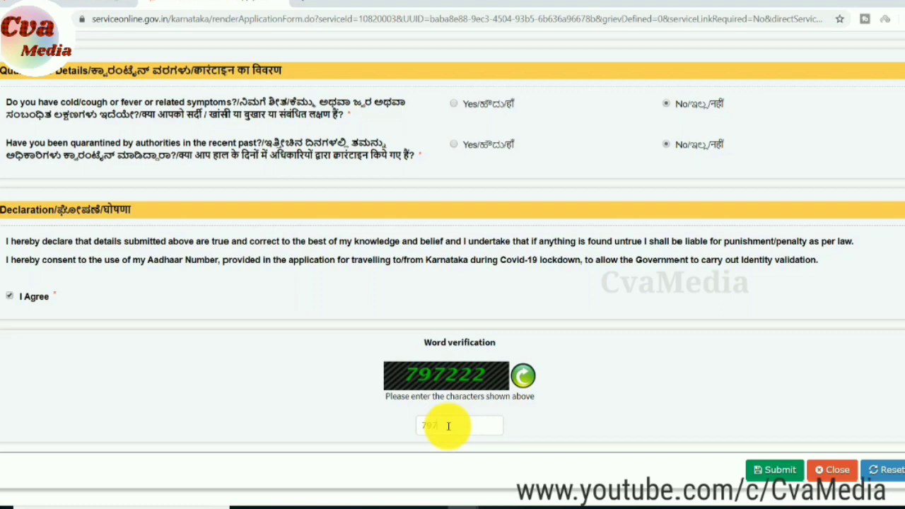
pyautogui.click(448, 425)
pyautogui.write('797222')
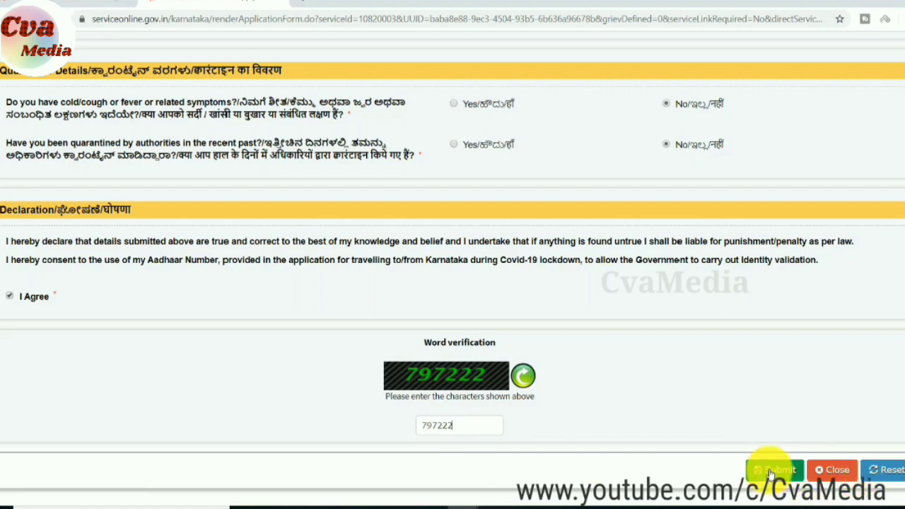
pyautogui.click(775, 469)
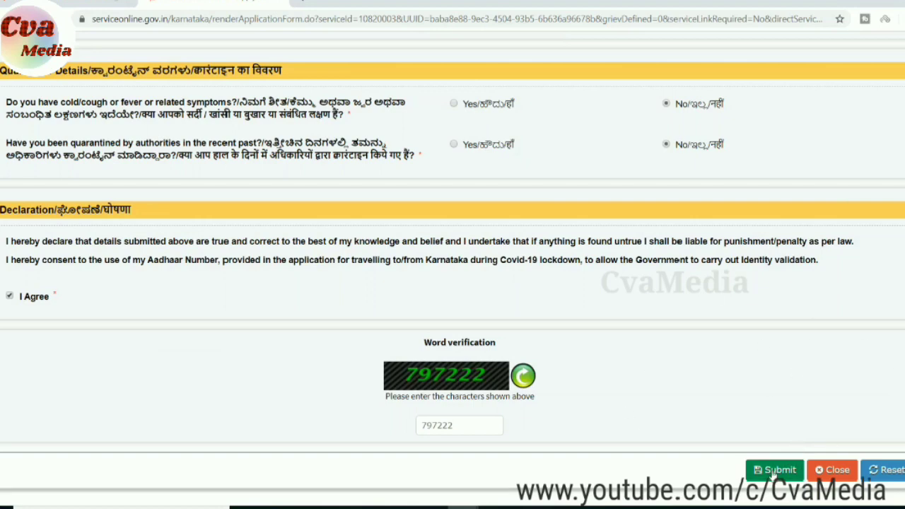
pyautogui.click(773, 471)
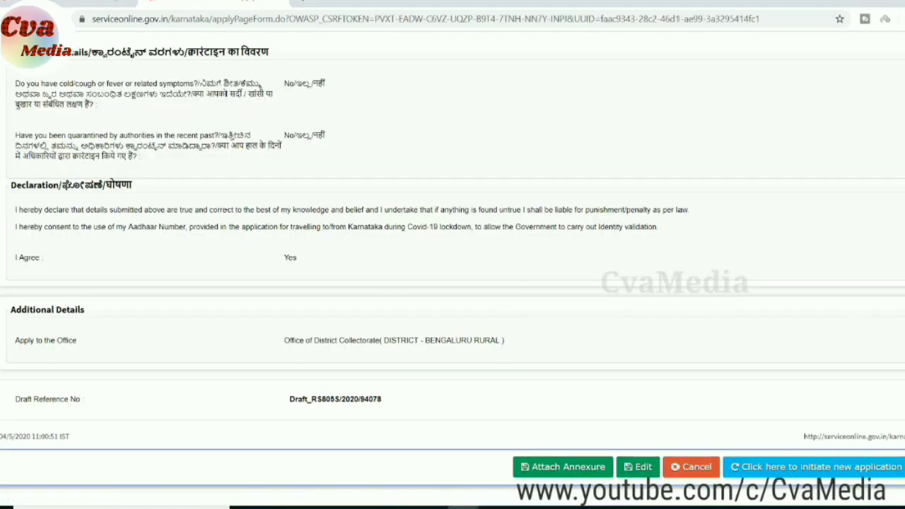
# - Scroll through the draft application summary to check the entered details and Draft Reference No
pyautogui.scroll(20, 452, 269)
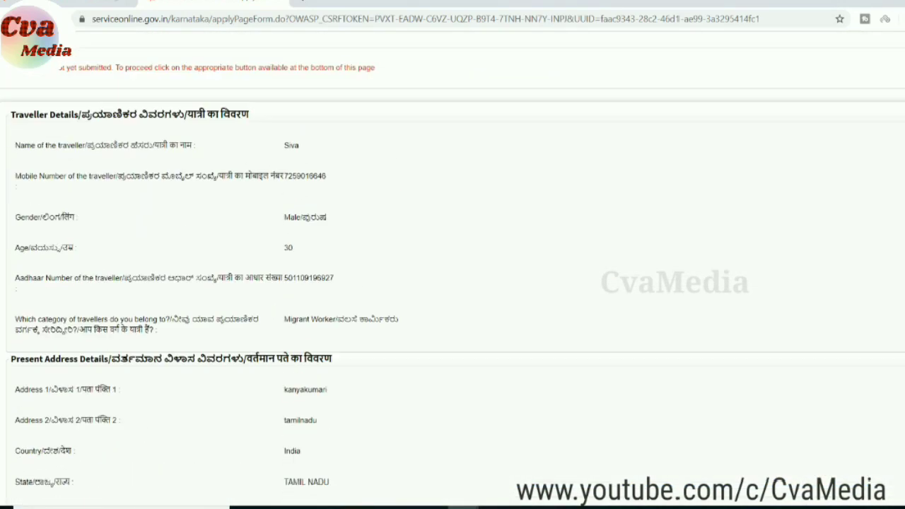
pyautogui.scroll(-1, 452, 269)
pyautogui.scroll(1, 453, 269)
pyautogui.scroll(-20, 452, 268)
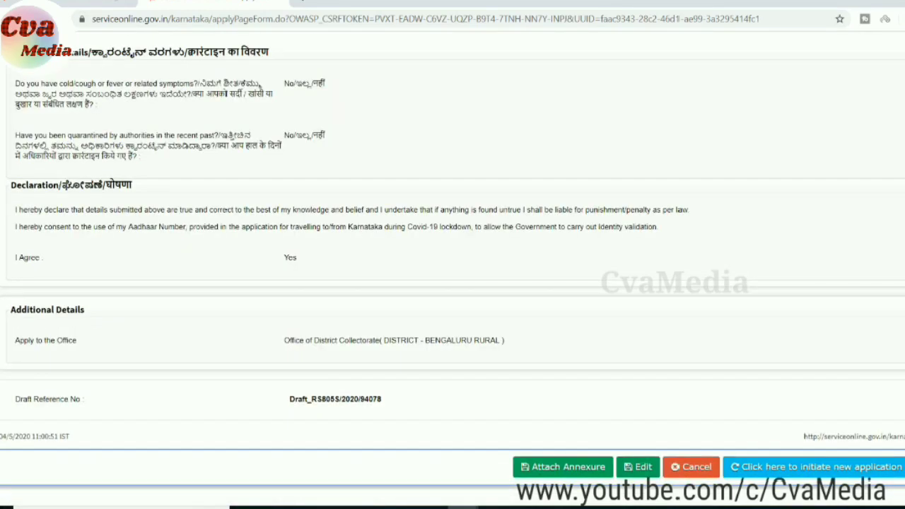
# - Open Attach Annexure, set identity proof to Aadhaar card, and pick the Aadhaar PDF from Personal
pyautogui.click(554, 470)
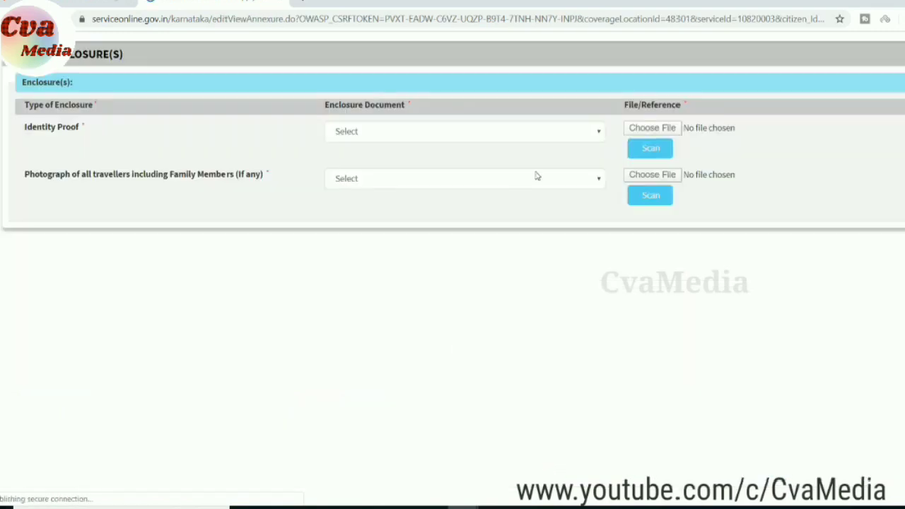
pyautogui.click(597, 139)
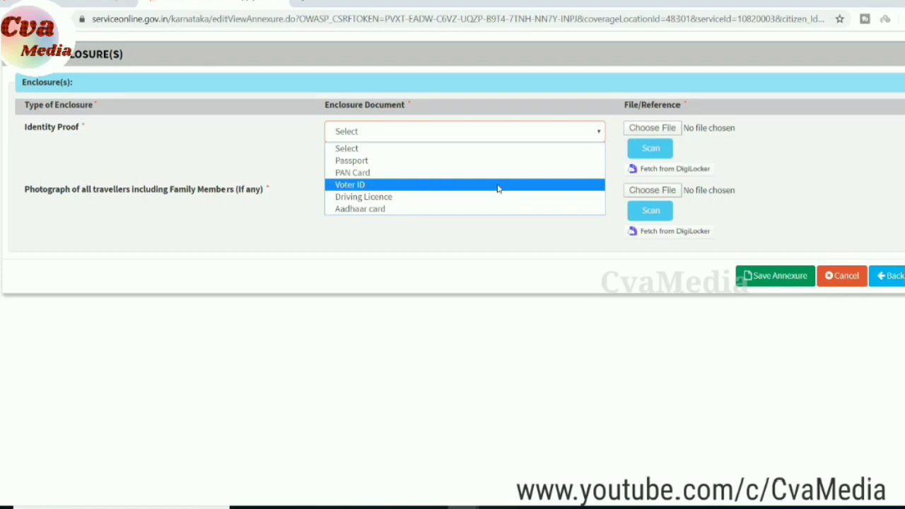
pyautogui.click(474, 209)
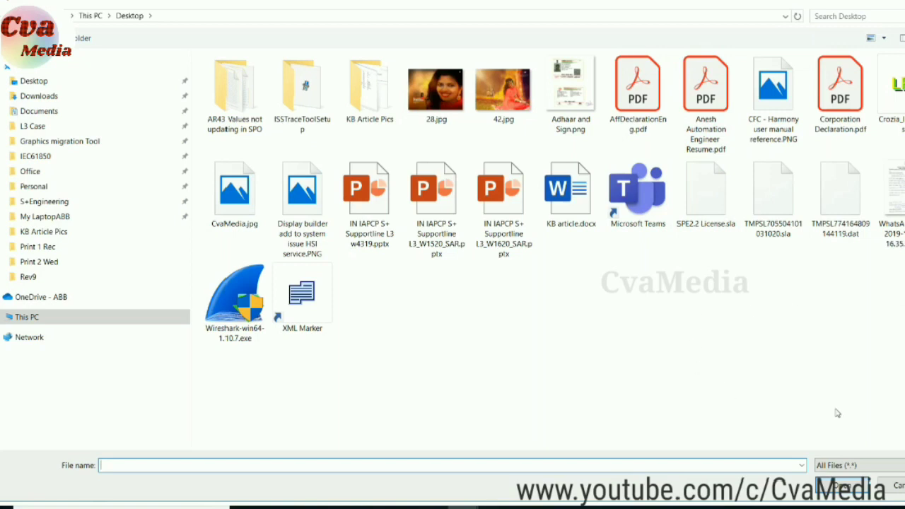
pyautogui.click(84, 200)
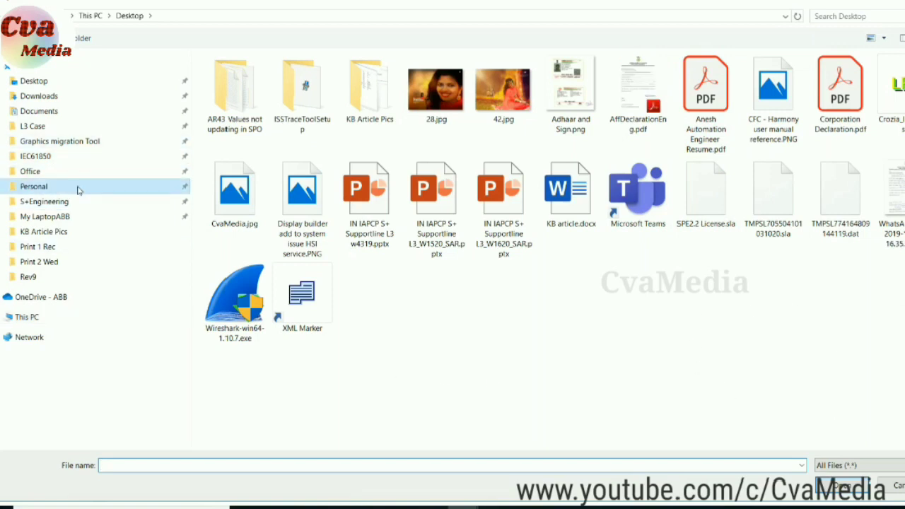
pyautogui.click(78, 188)
pyautogui.click(480, 100)
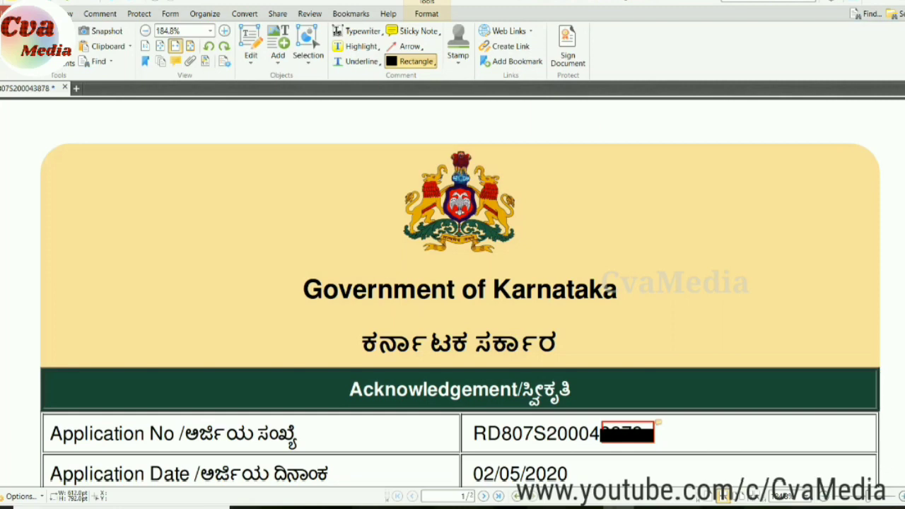
pyautogui.scroll(-1, 460, 293)
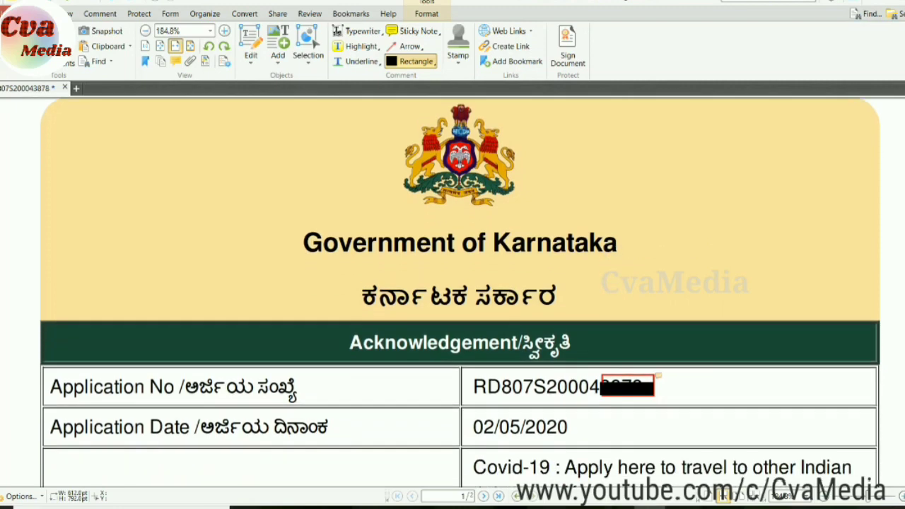
pyautogui.scroll(1, 459, 294)
pyautogui.scroll(-4, 460, 293)
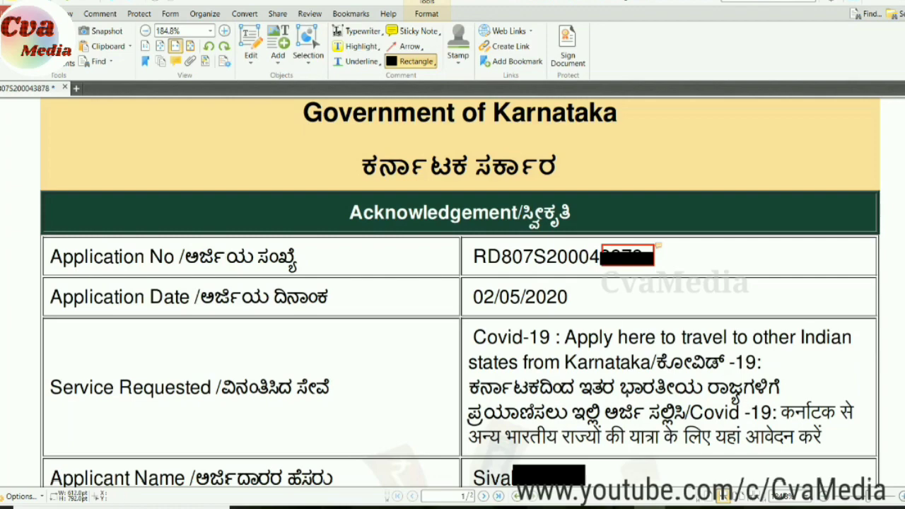
pyautogui.scroll(-5, 555, 158)
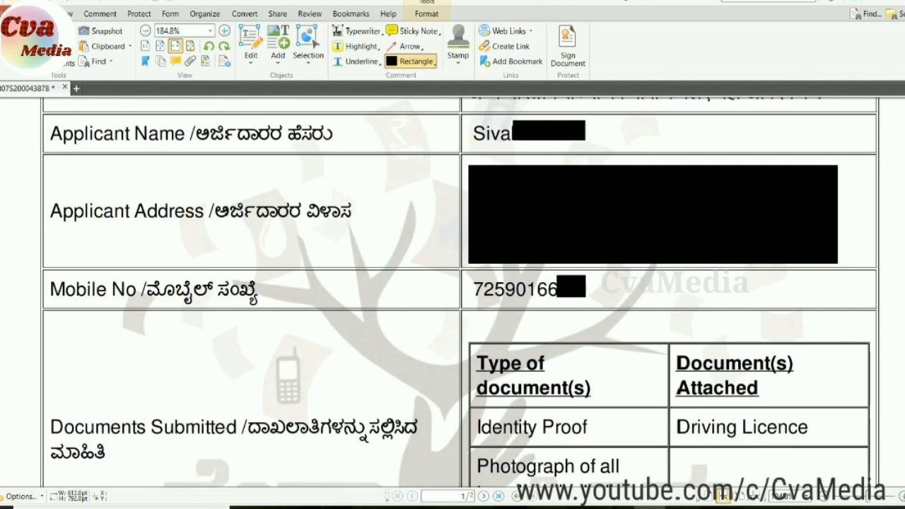
pyautogui.scroll(-4, 460, 292)
pyautogui.scroll(2, 707, 283)
pyautogui.scroll(-1, 694, 300)
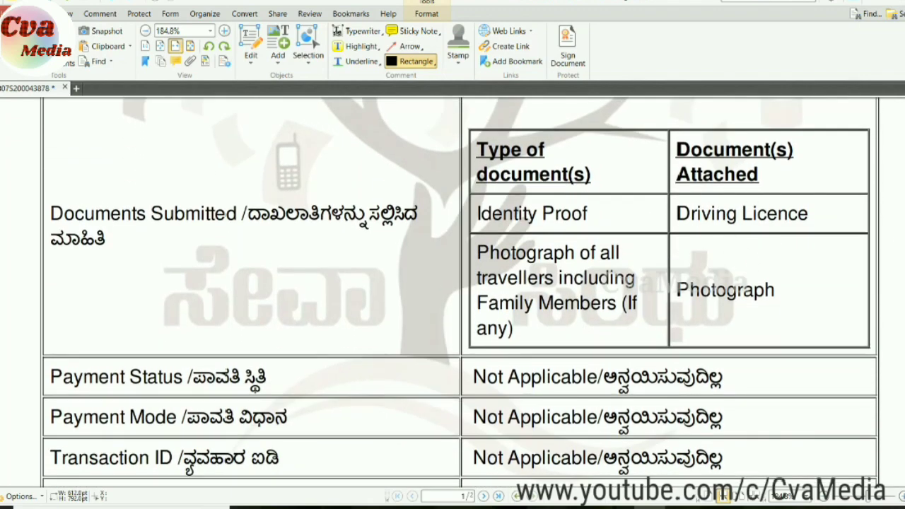
pyautogui.scroll(-5, 459, 292)
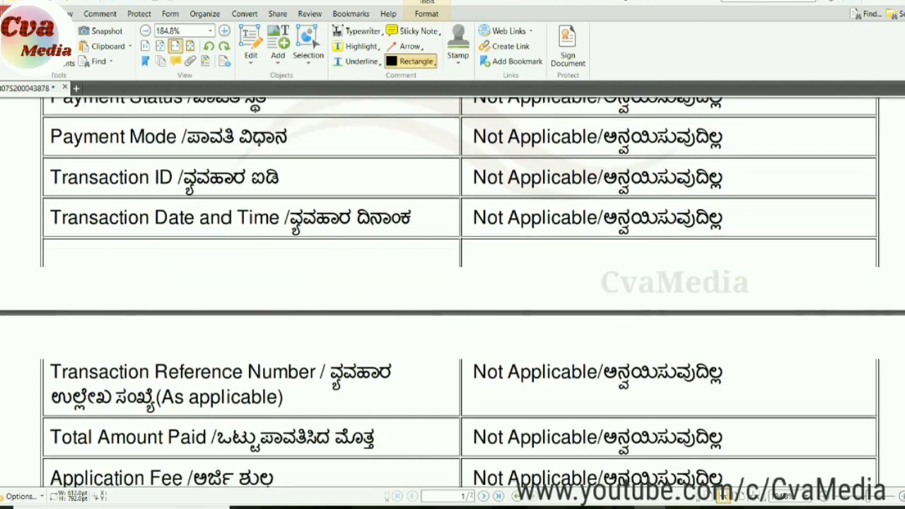
pyautogui.scroll(-8, 460, 292)
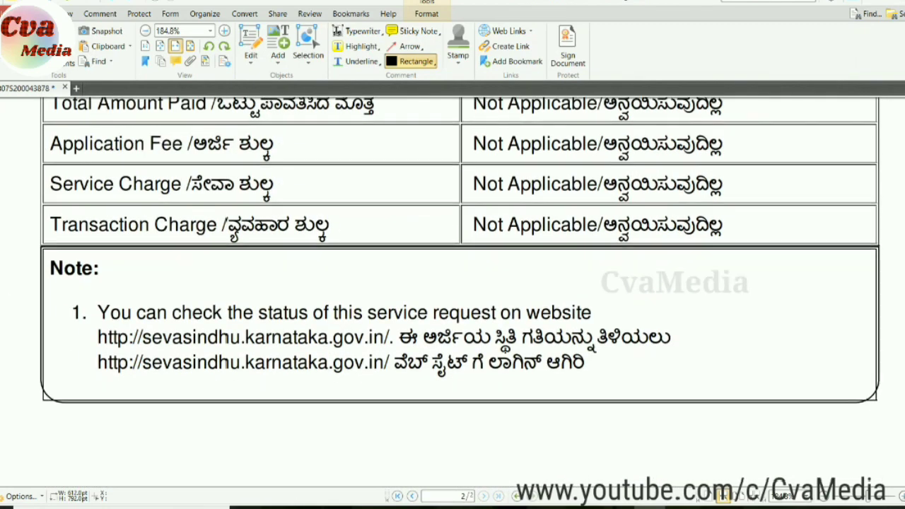
pyautogui.scroll(6, 459, 283)
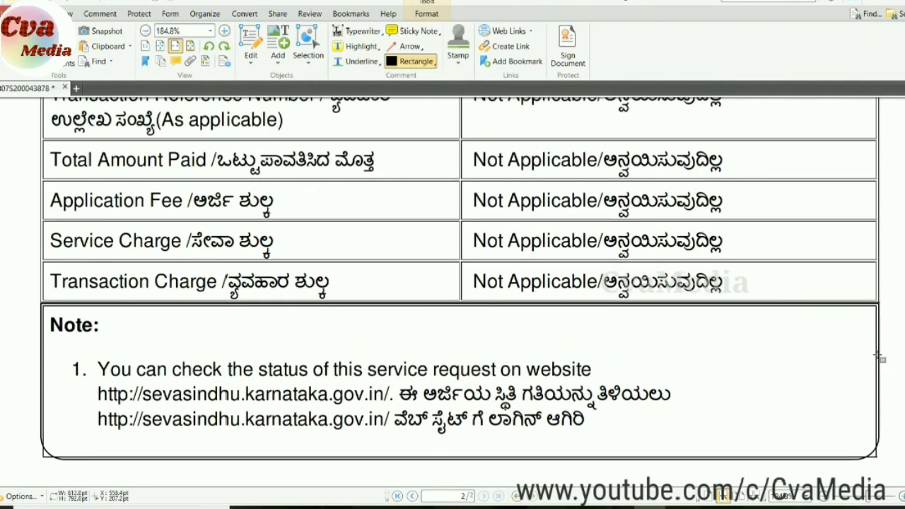
pyautogui.scroll(-2, 460, 283)
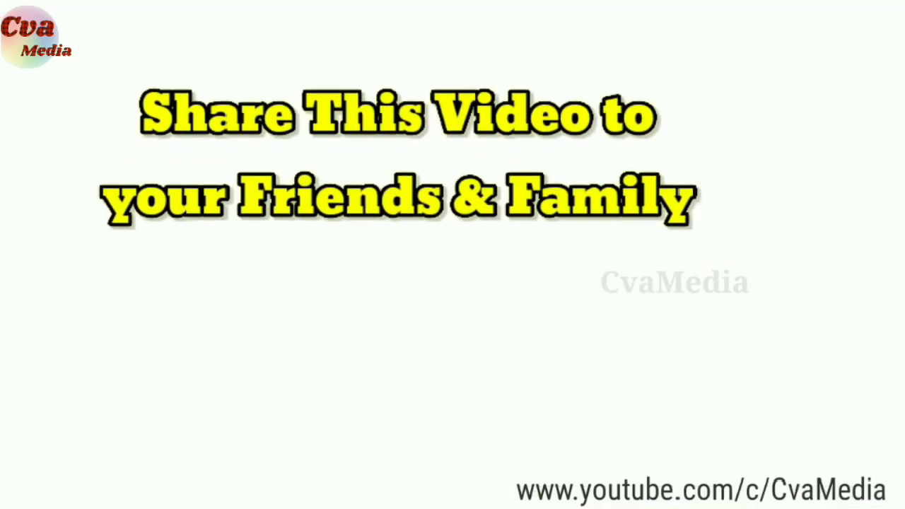